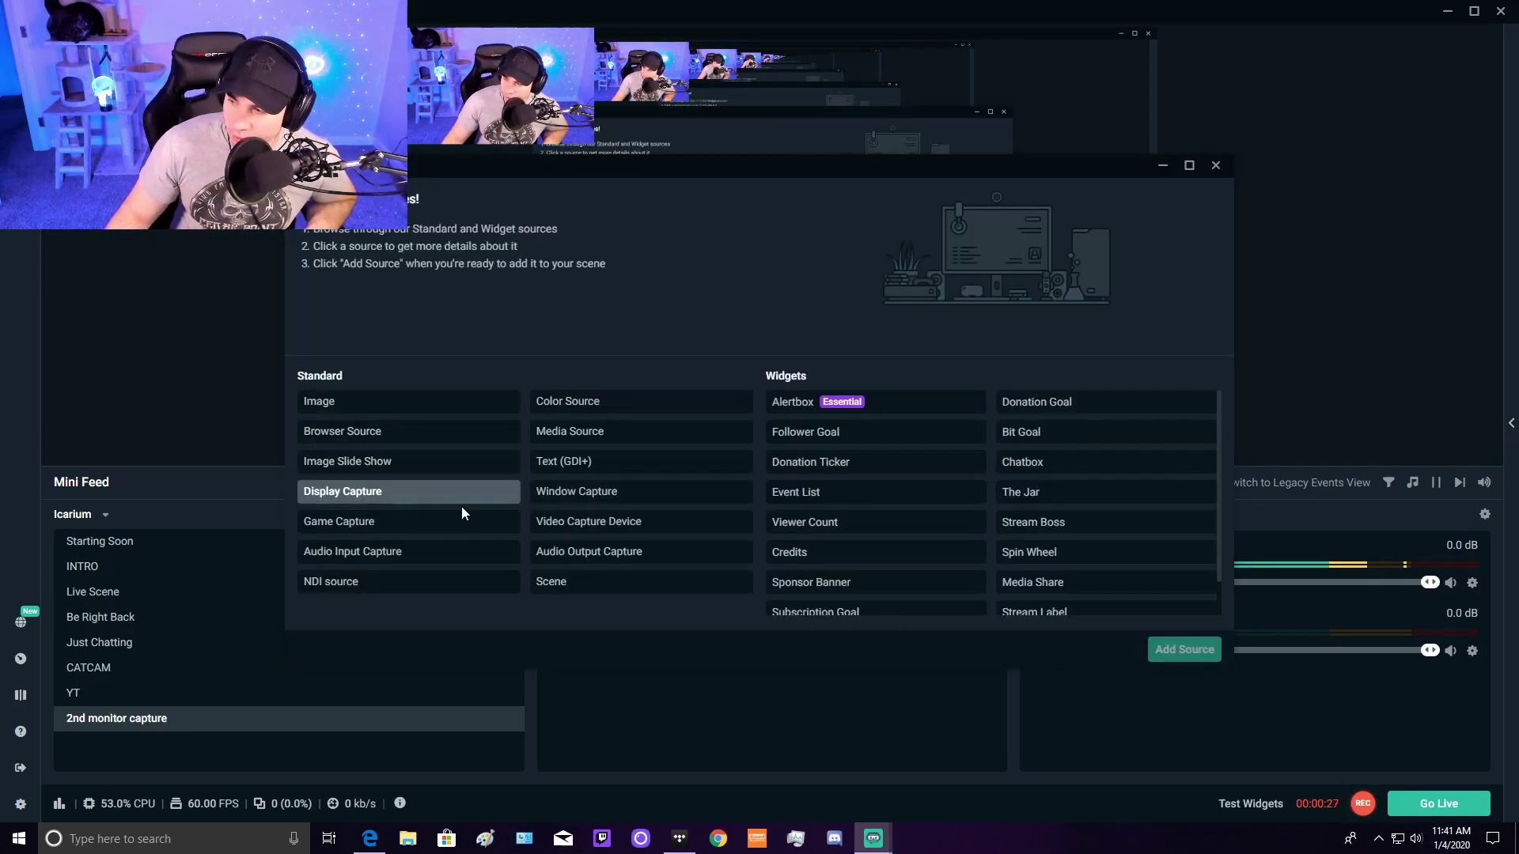
Step: Add a new Video Capture Device source under its default name to the 2nd monitor capture scene
{"action": "left_click", "coordinate": [576, 528]}
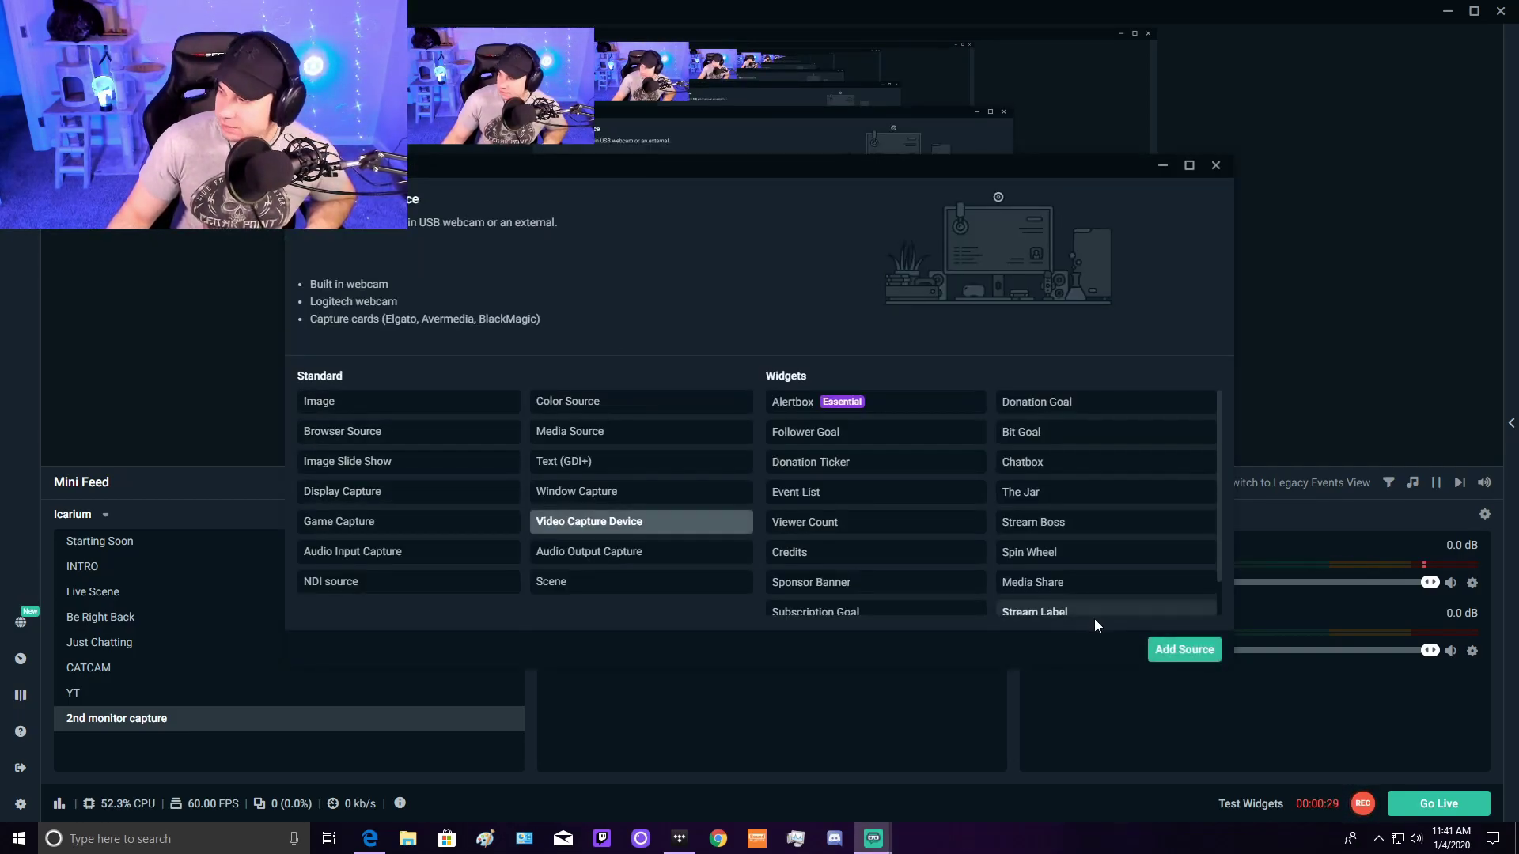
{"action": "left_click", "coordinate": [1199, 657]}
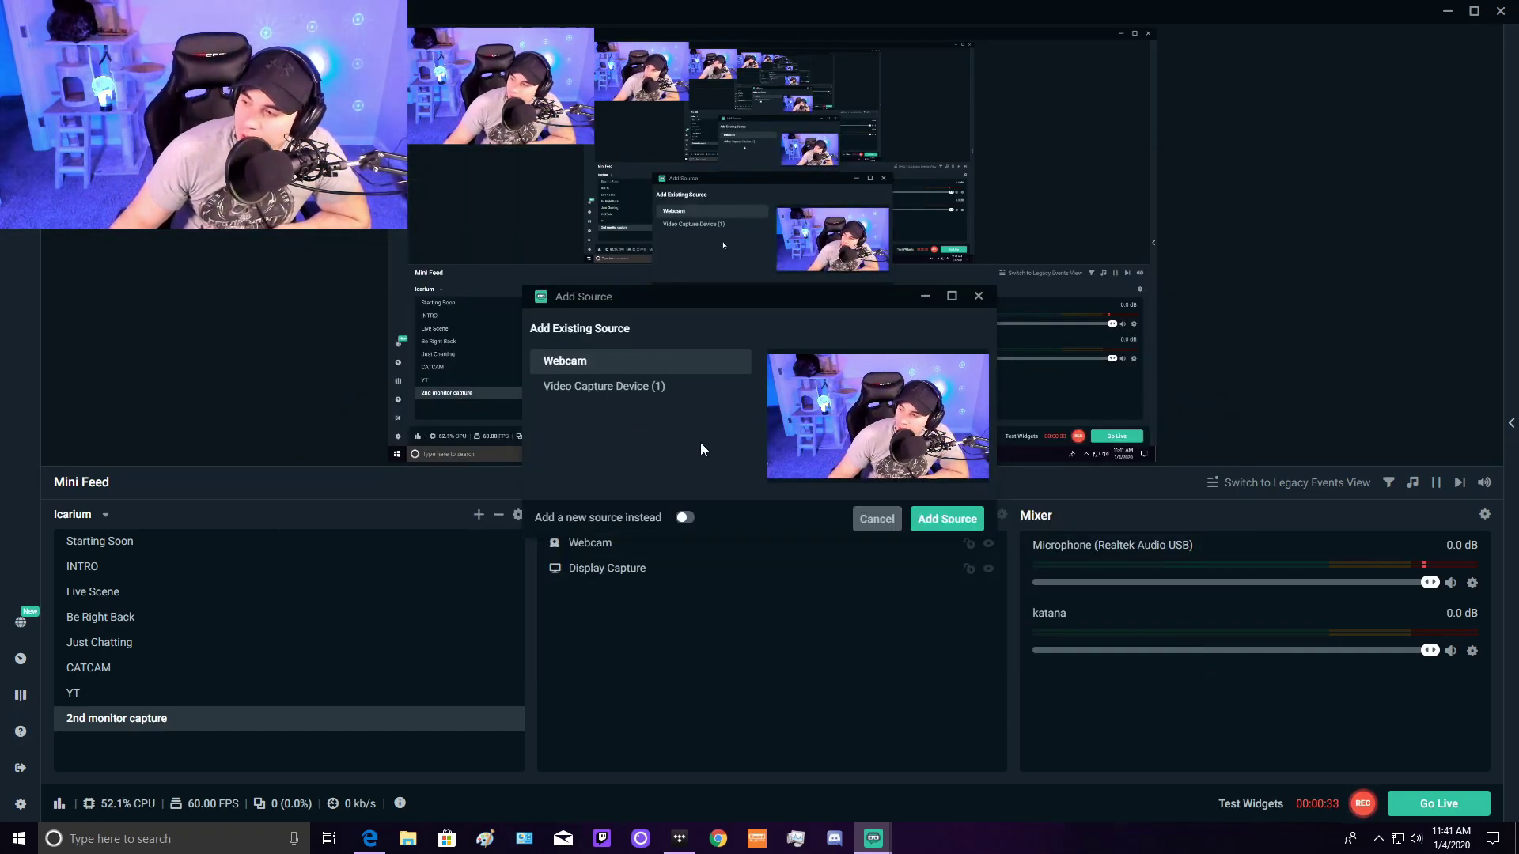
{"action": "left_click", "coordinate": [684, 517]}
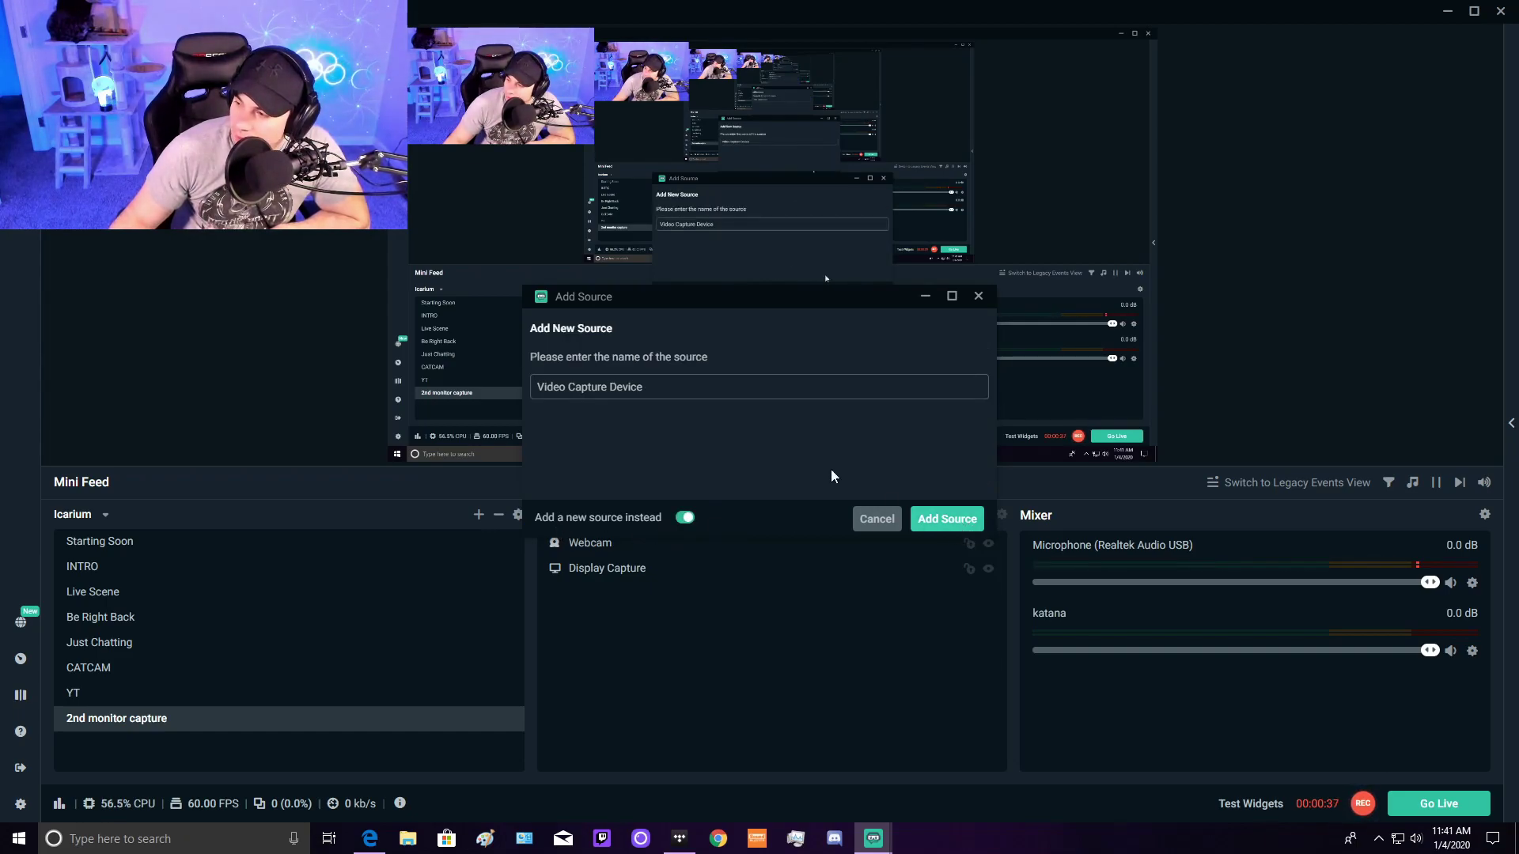
{"action": "left_click", "coordinate": [946, 519]}
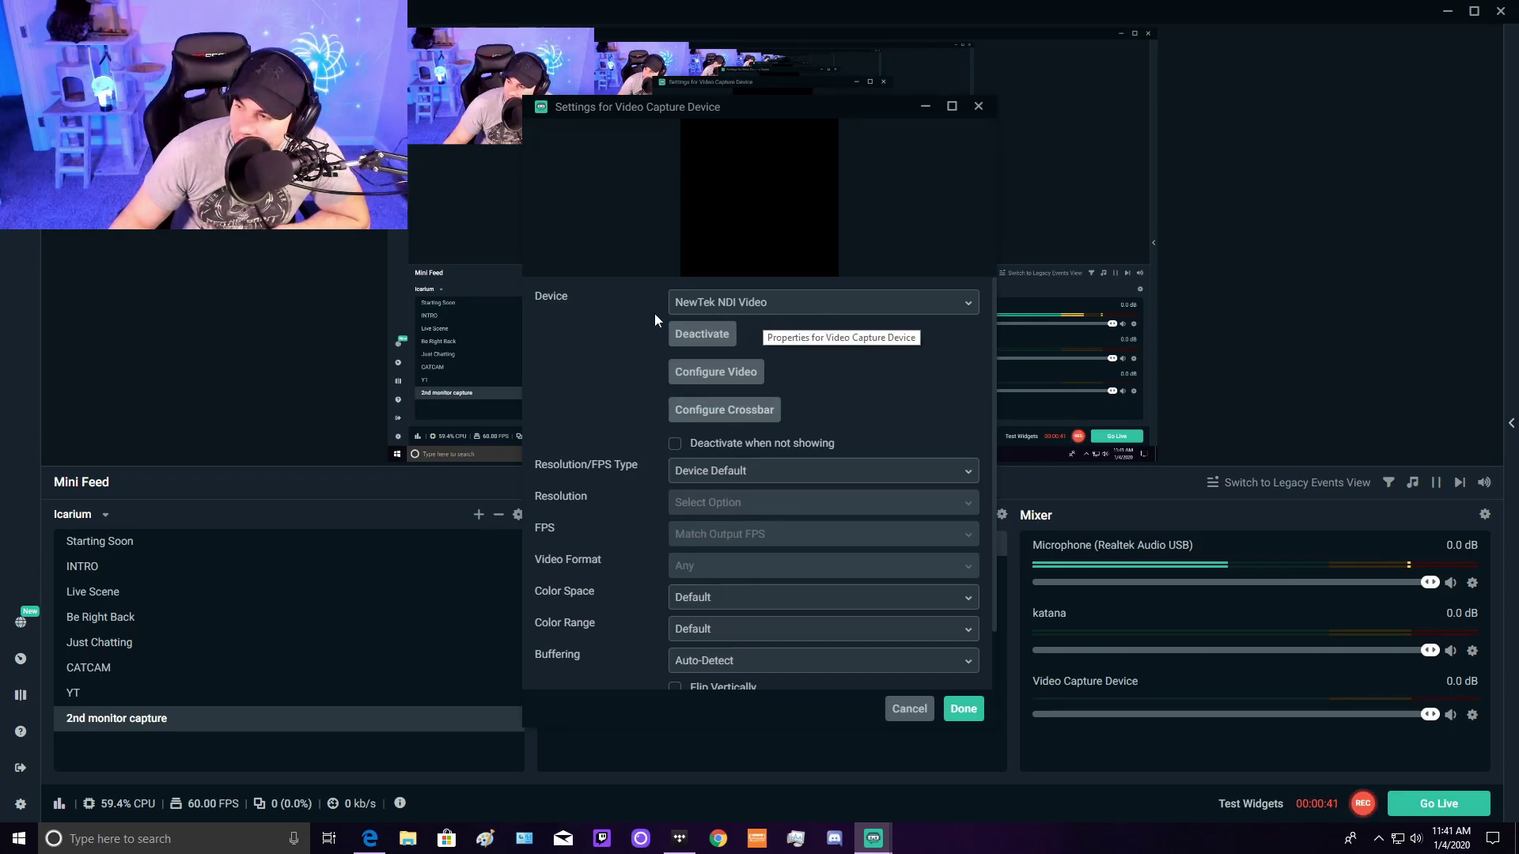
Step: Keep NewTek NDI Video as the capture device and set the Resolution/FPS Type to Custom
{"action": "left_click", "coordinate": [847, 307]}
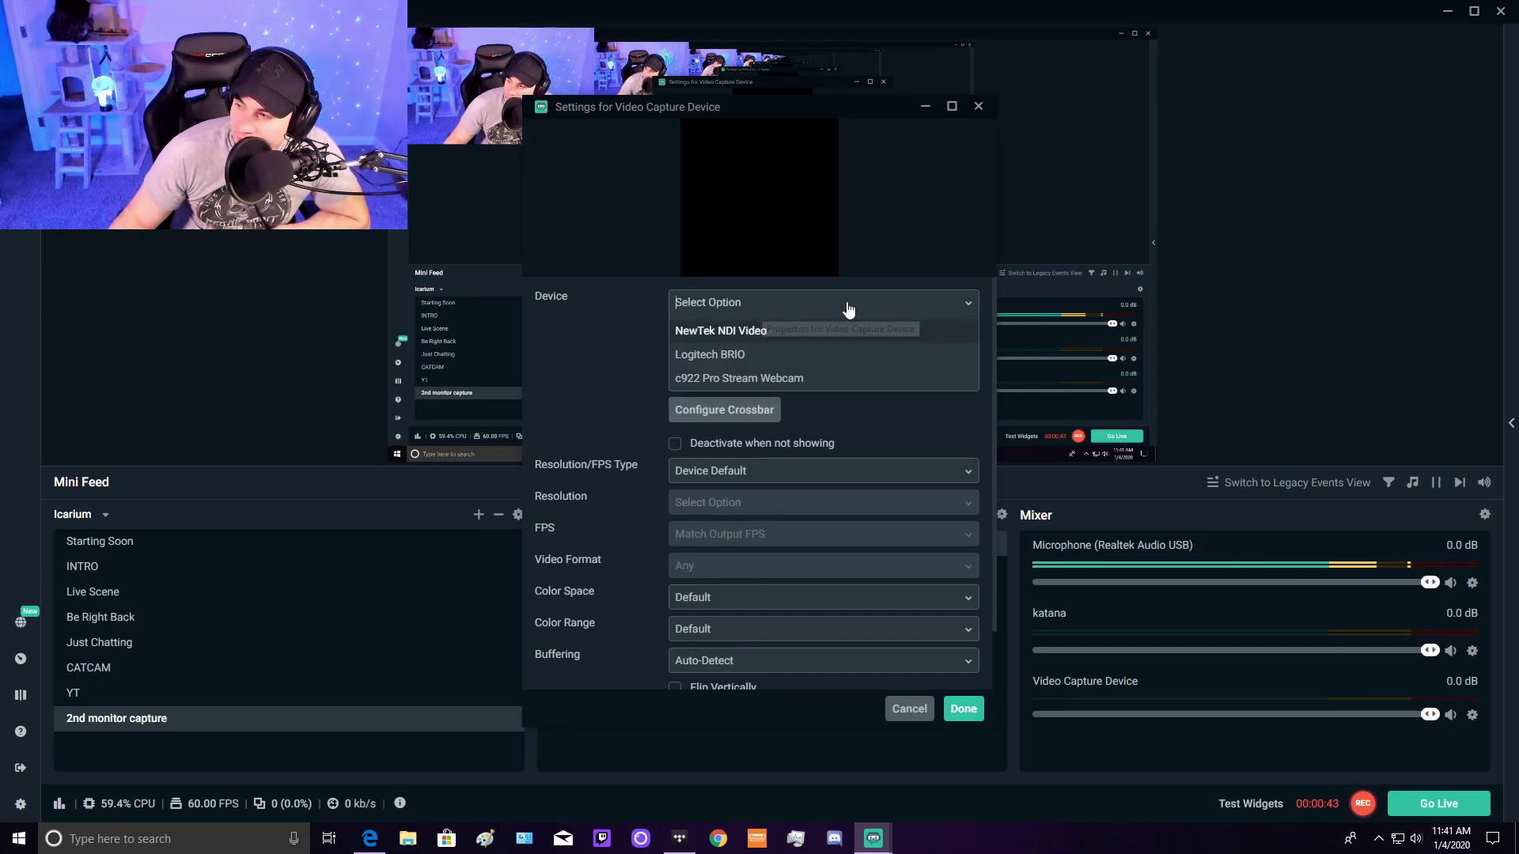
{"action": "left_click", "coordinate": [704, 330]}
{"action": "left_click", "coordinate": [797, 475]}
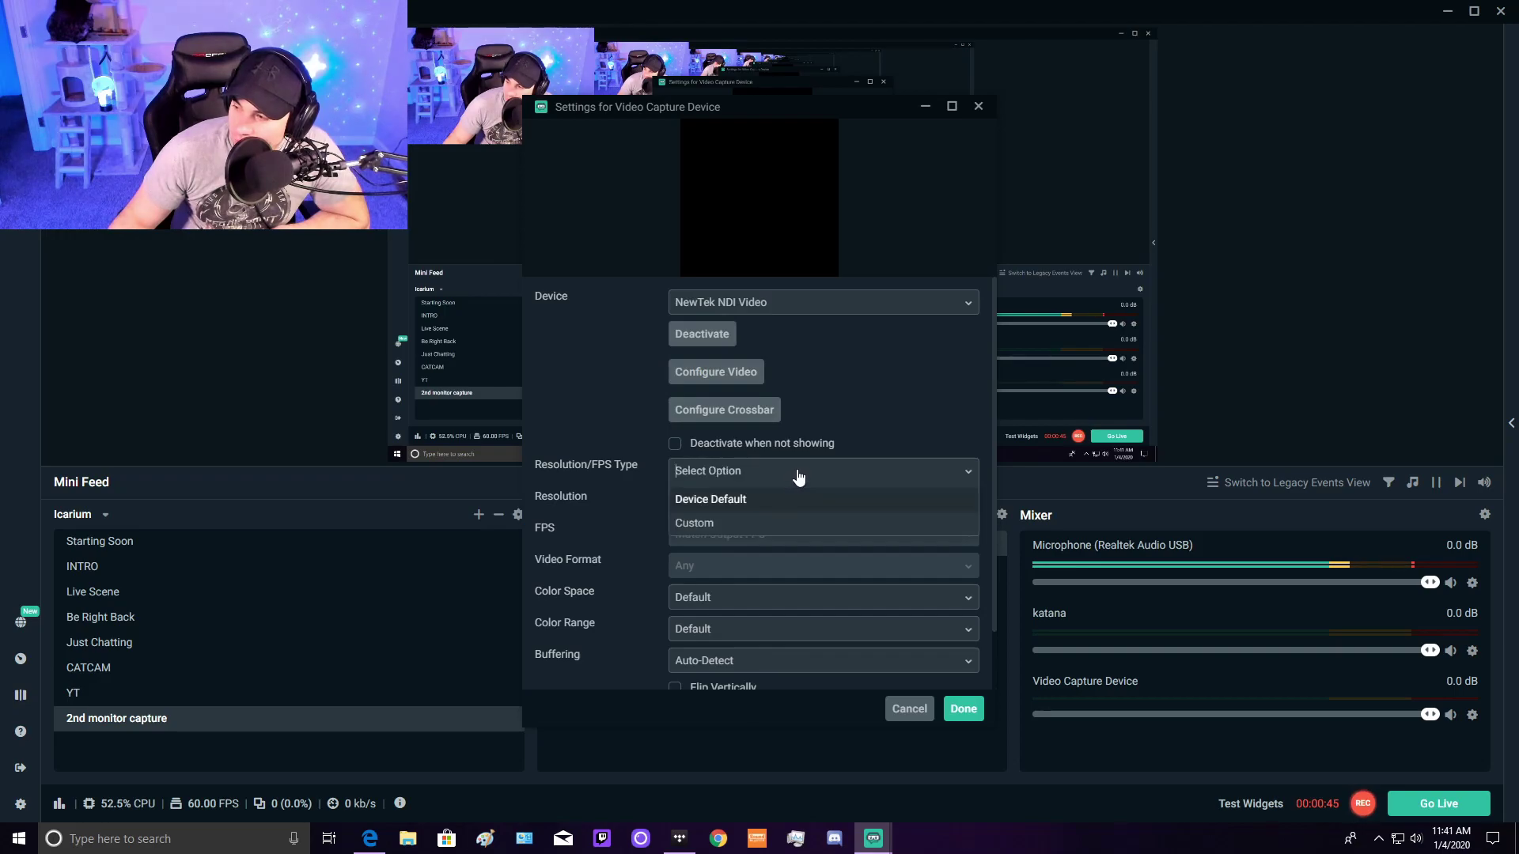
{"action": "left_click", "coordinate": [726, 524]}
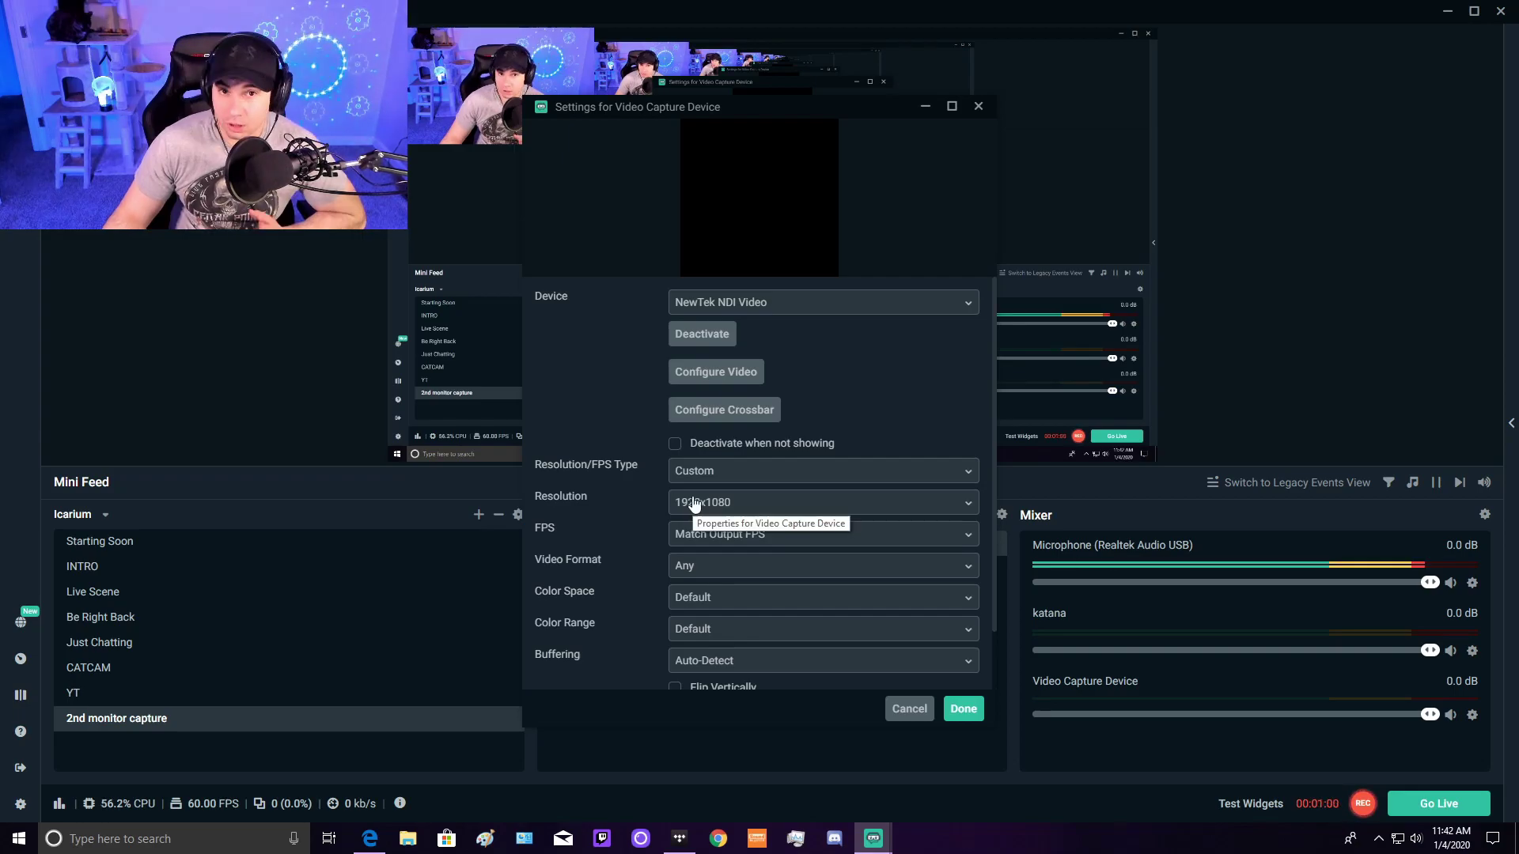
Step: Check the available FPS options and switch the capture device to Logitech BRIO
{"action": "left_click", "coordinate": [743, 536]}
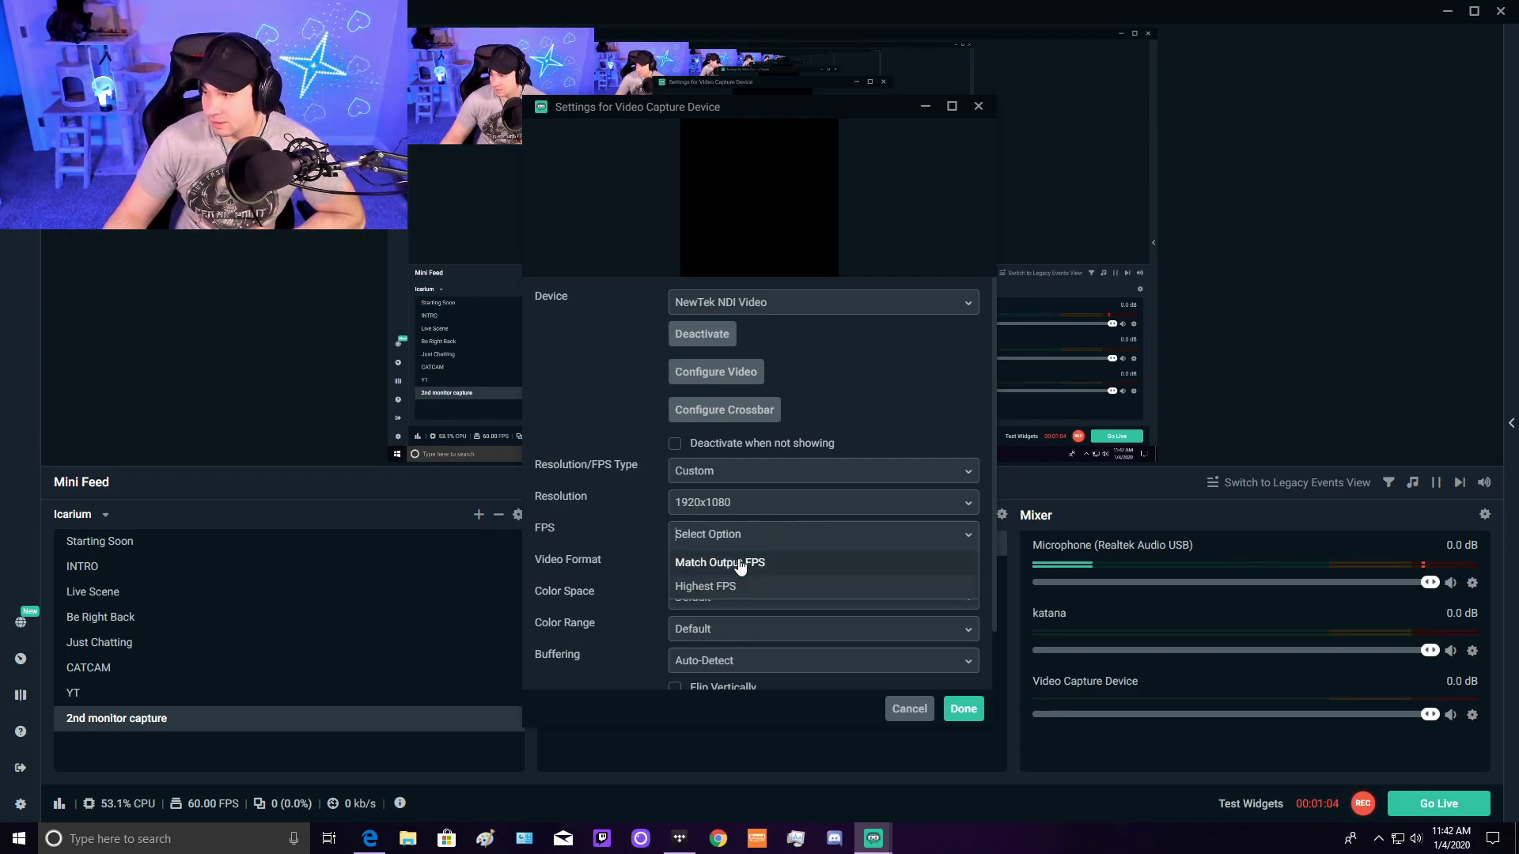
{"action": "scroll", "coordinate": [747, 578], "scroll_direction": "down", "scroll_amount": 1}
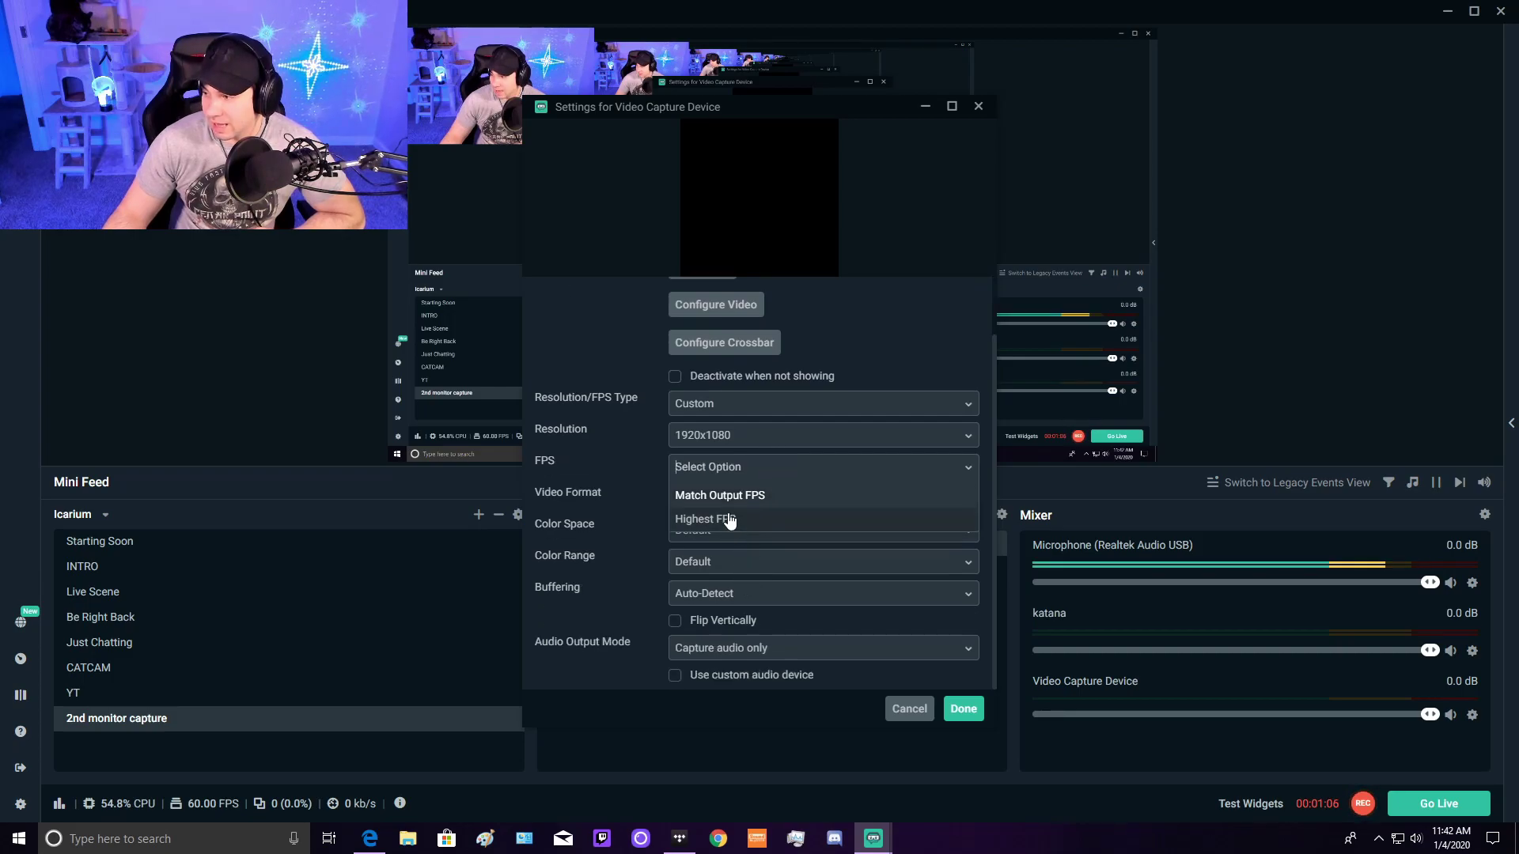
{"action": "left_click", "coordinate": [652, 405]}
{"action": "scroll", "coordinate": [745, 399], "scroll_direction": "up", "scroll_amount": 1}
{"action": "left_click", "coordinate": [775, 304]}
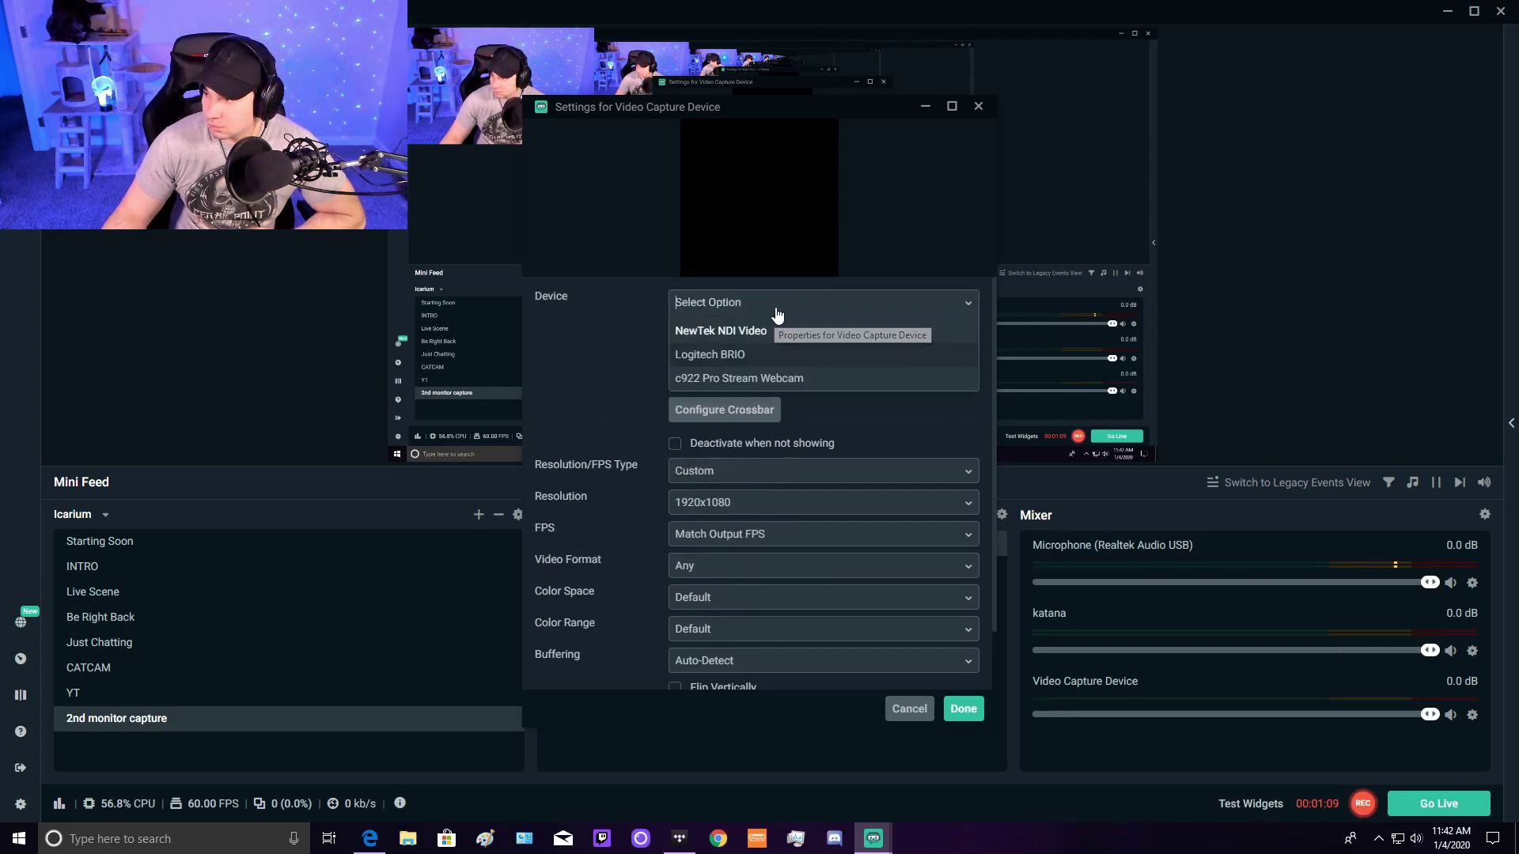
{"action": "left_click", "coordinate": [744, 356]}
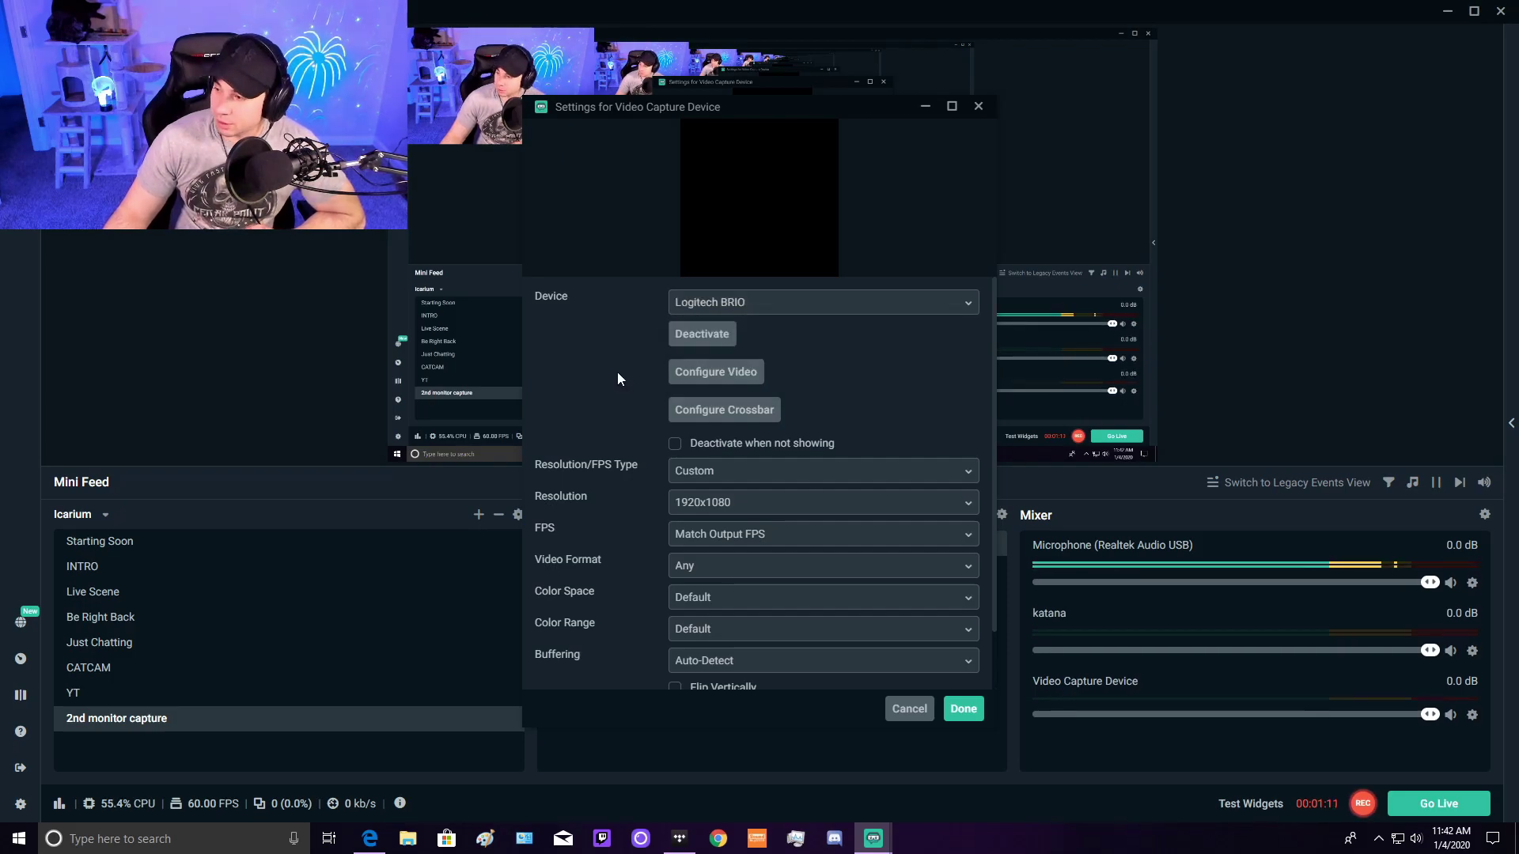
Step: Set the Logitech BRIO's resolution to 1920x1080 and its FPS to 60, and confirm the source settings
{"action": "left_click", "coordinate": [763, 504]}
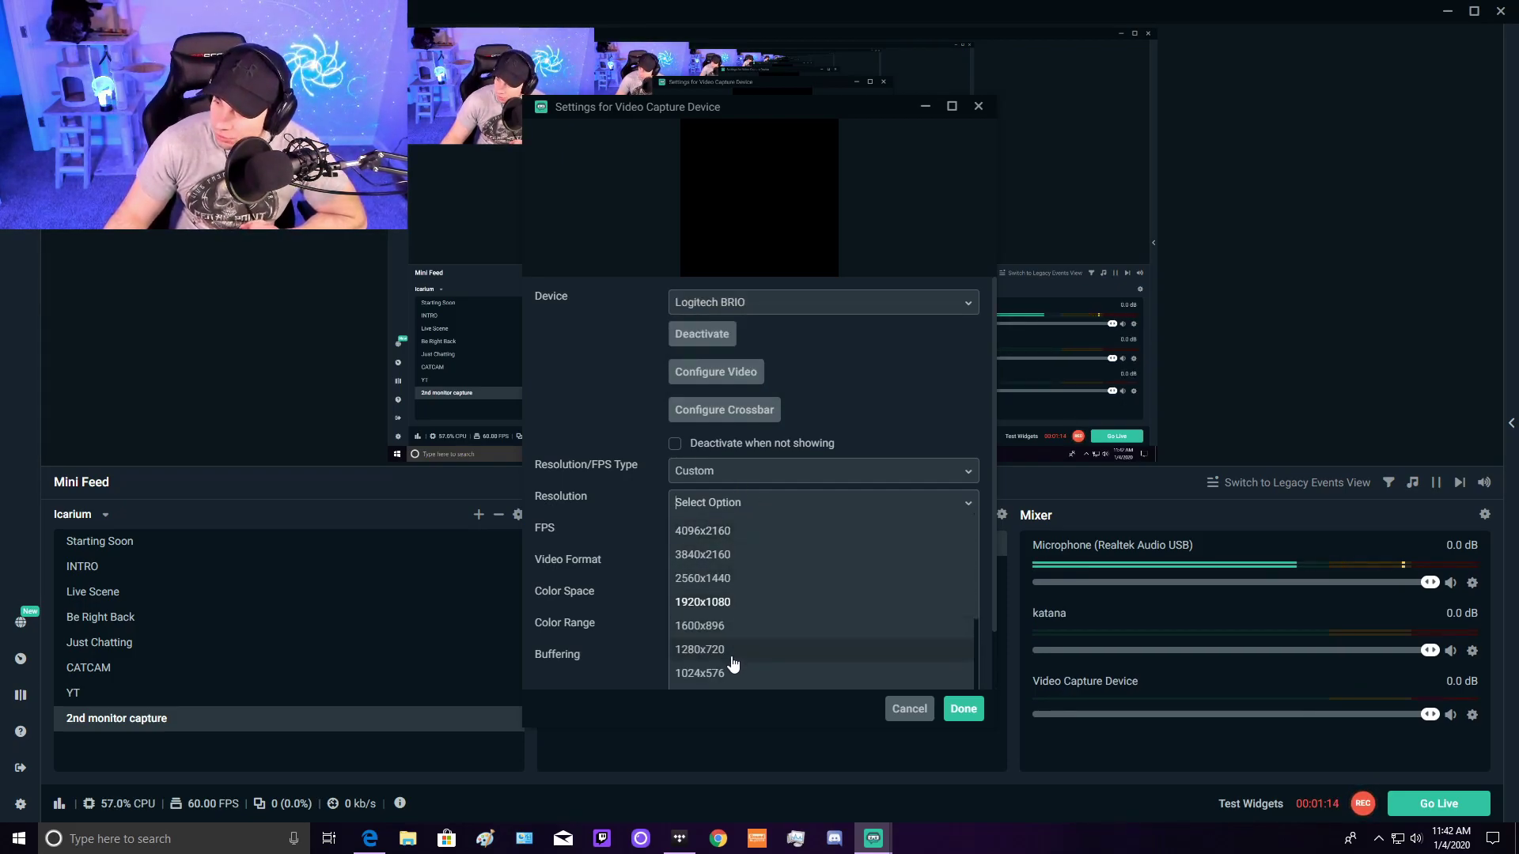
{"action": "left_click", "coordinate": [703, 602]}
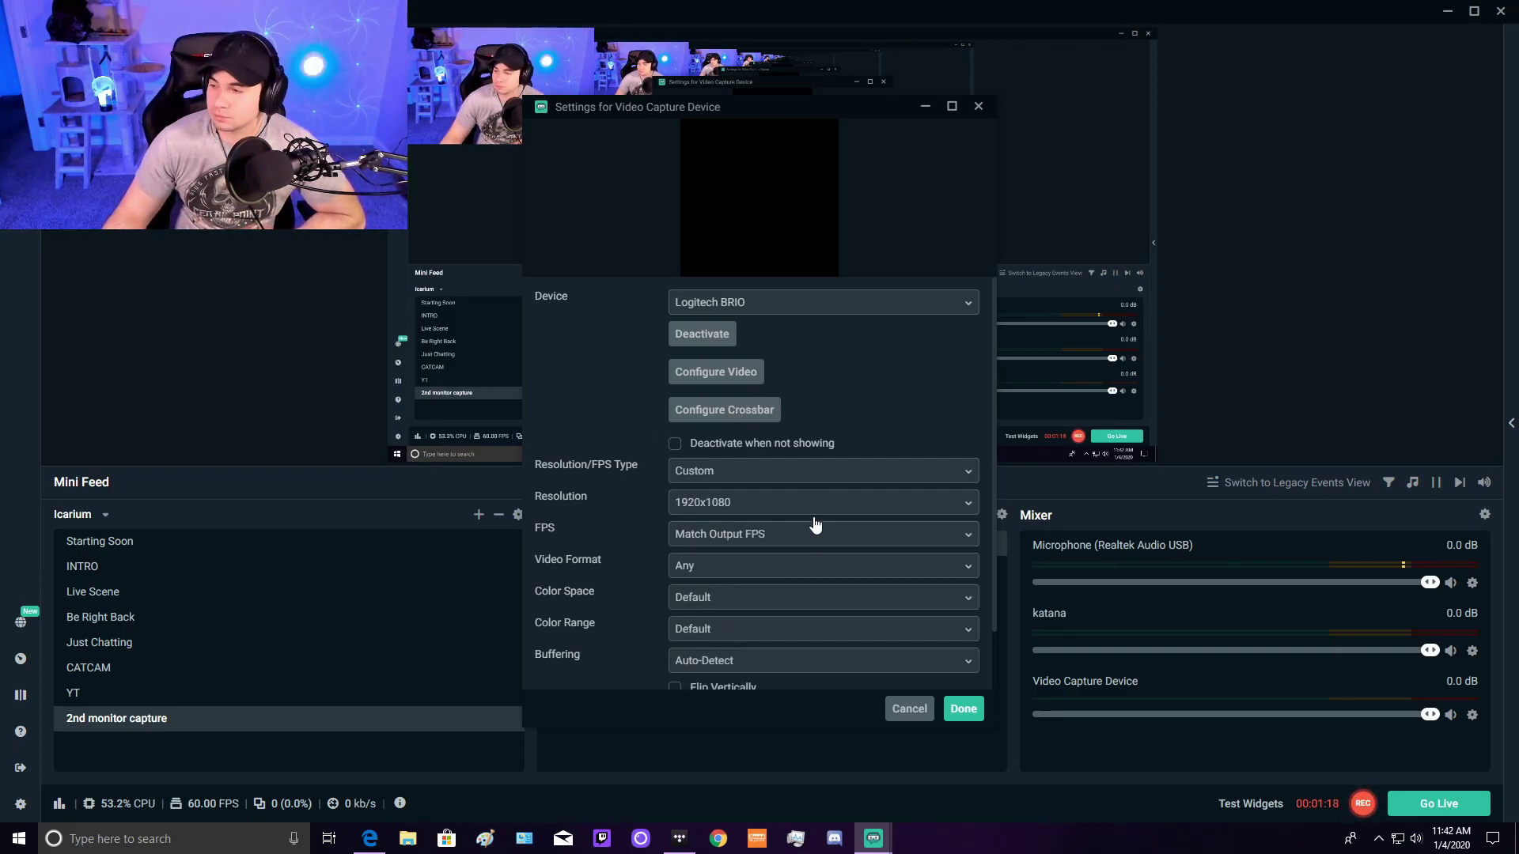
{"action": "left_click", "coordinate": [764, 544]}
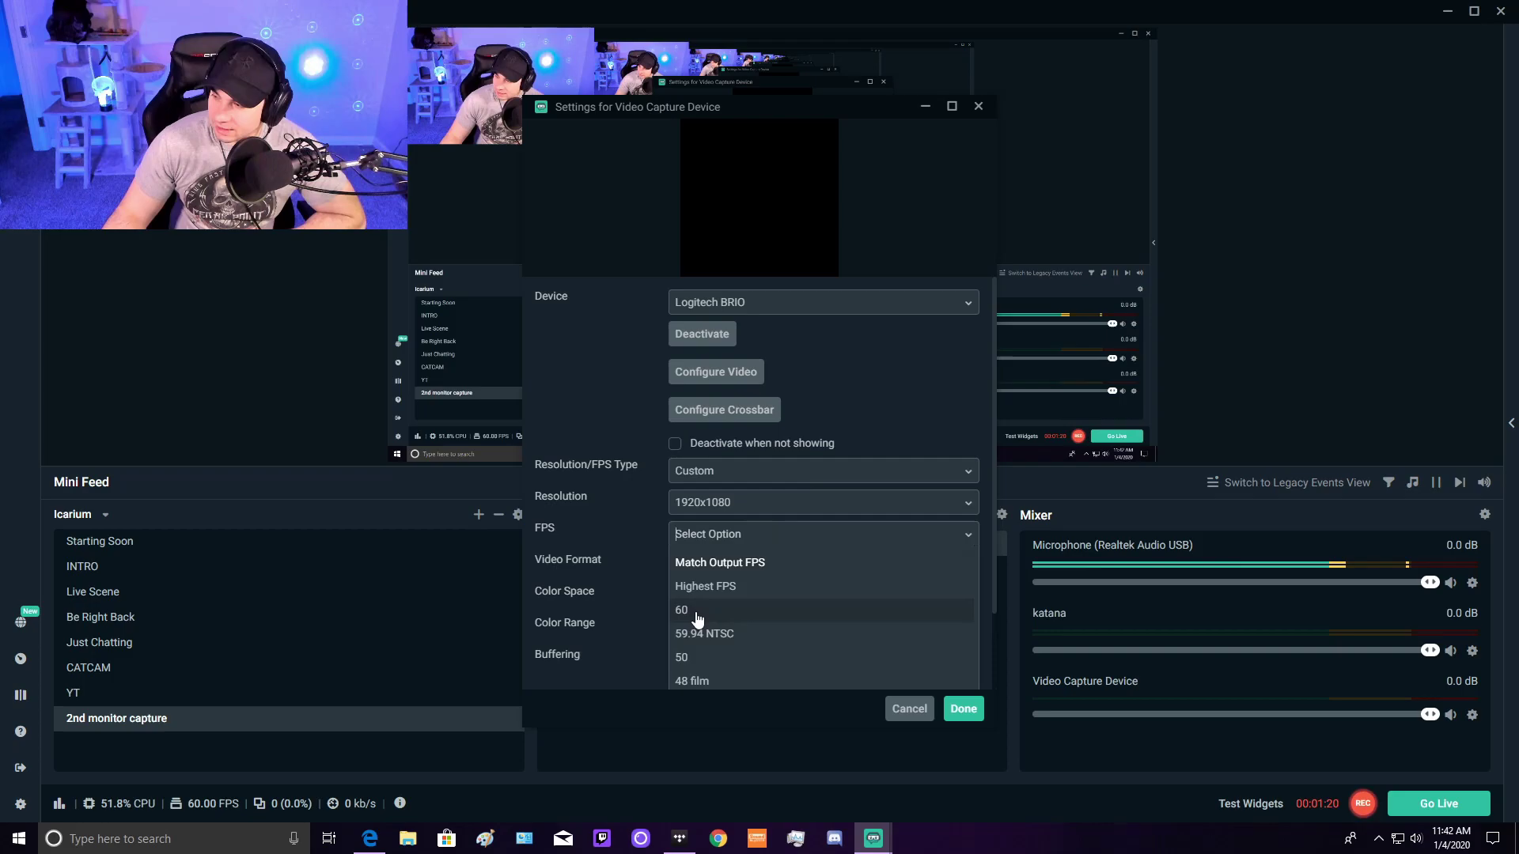
{"action": "key", "text": "Return"}
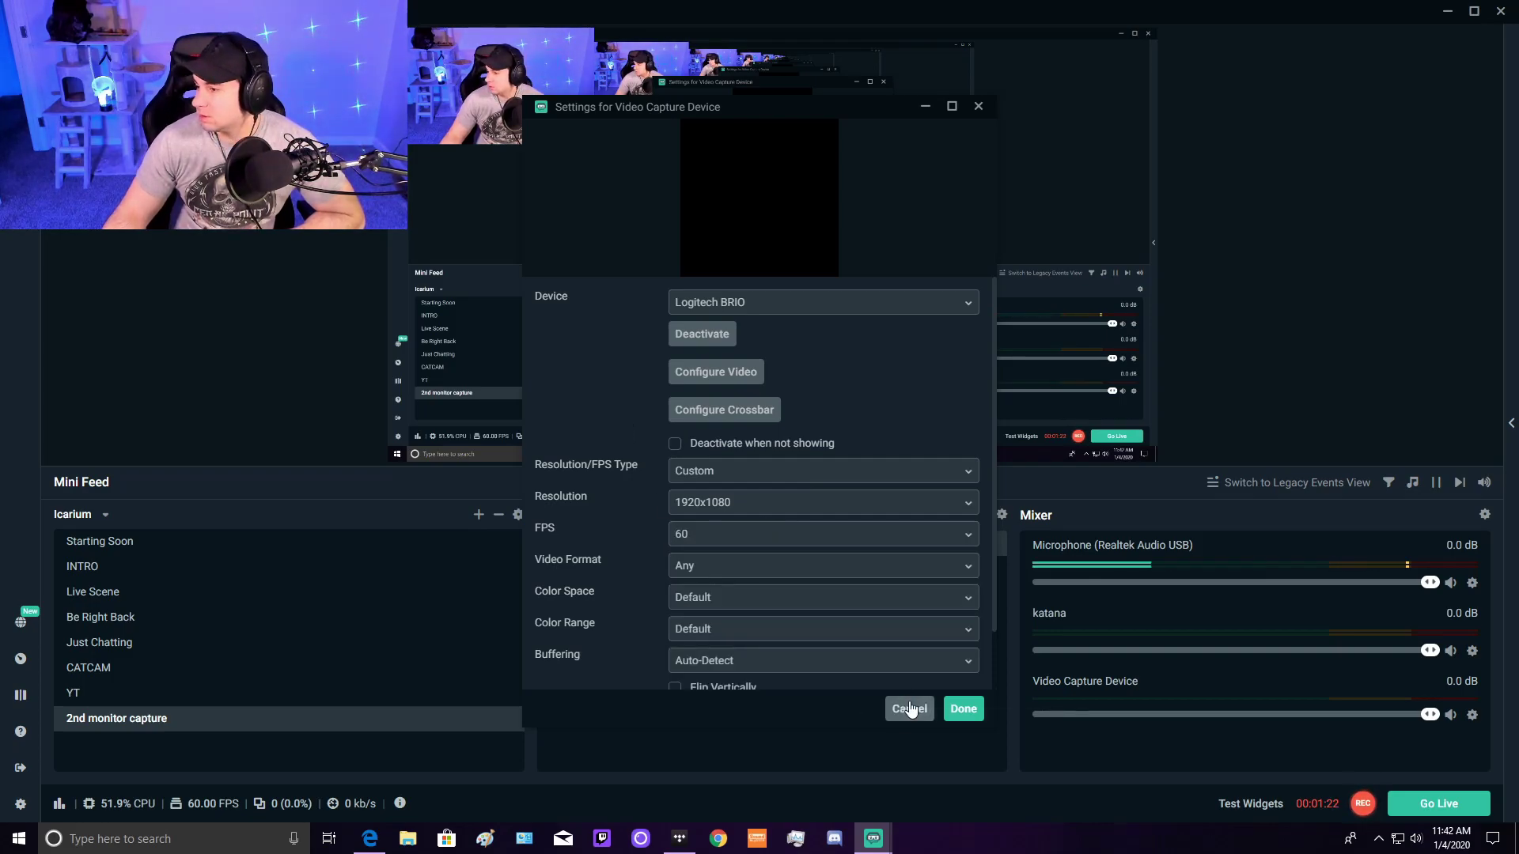
{"action": "left_click", "coordinate": [964, 709]}
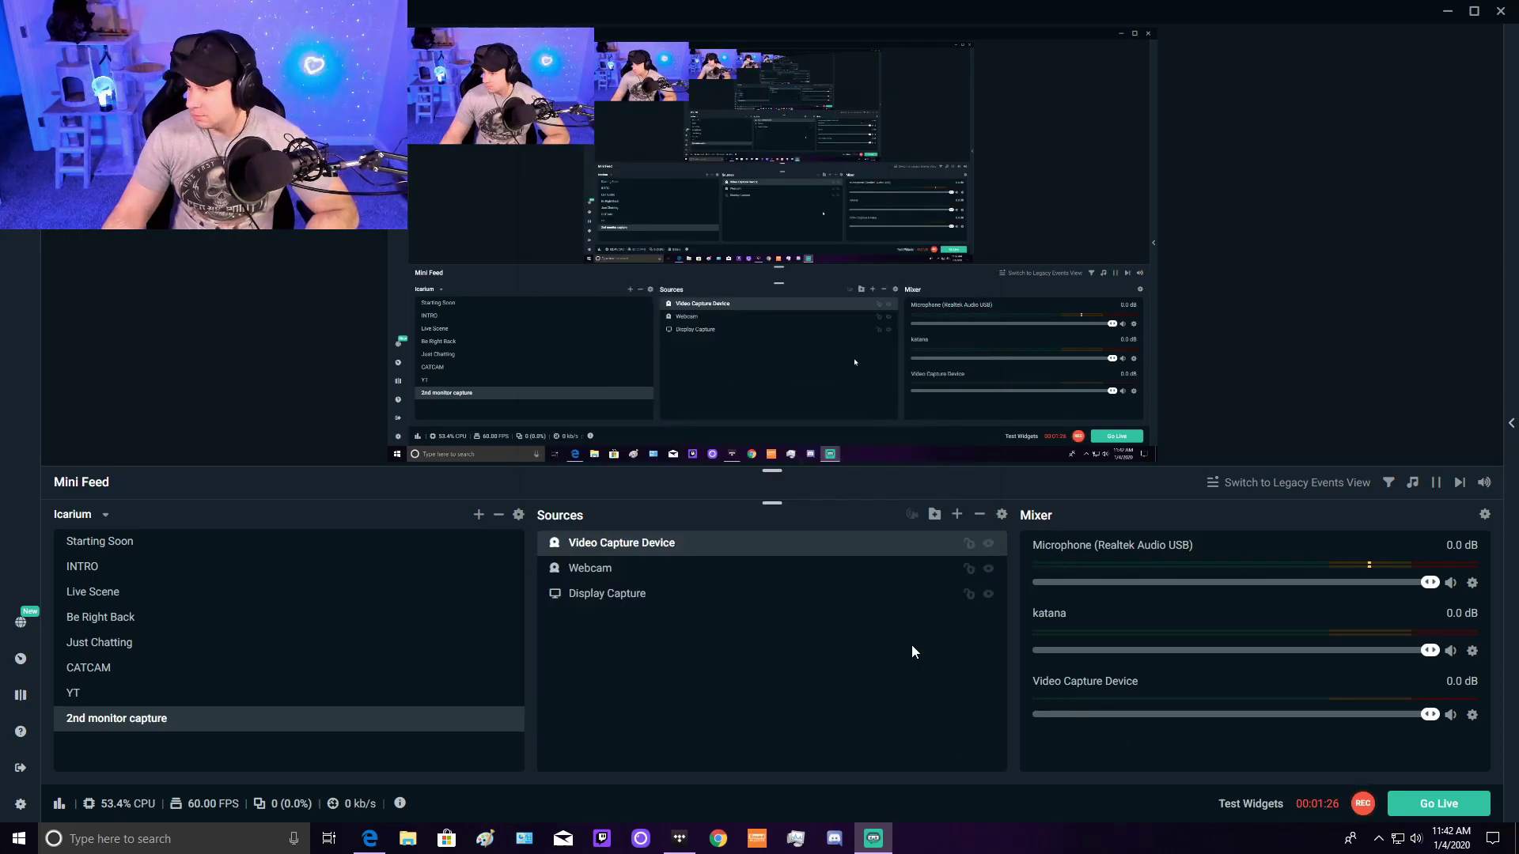
Step: Delete the newly added Video Capture Device source from the scene
{"action": "key", "text": "Delete"}
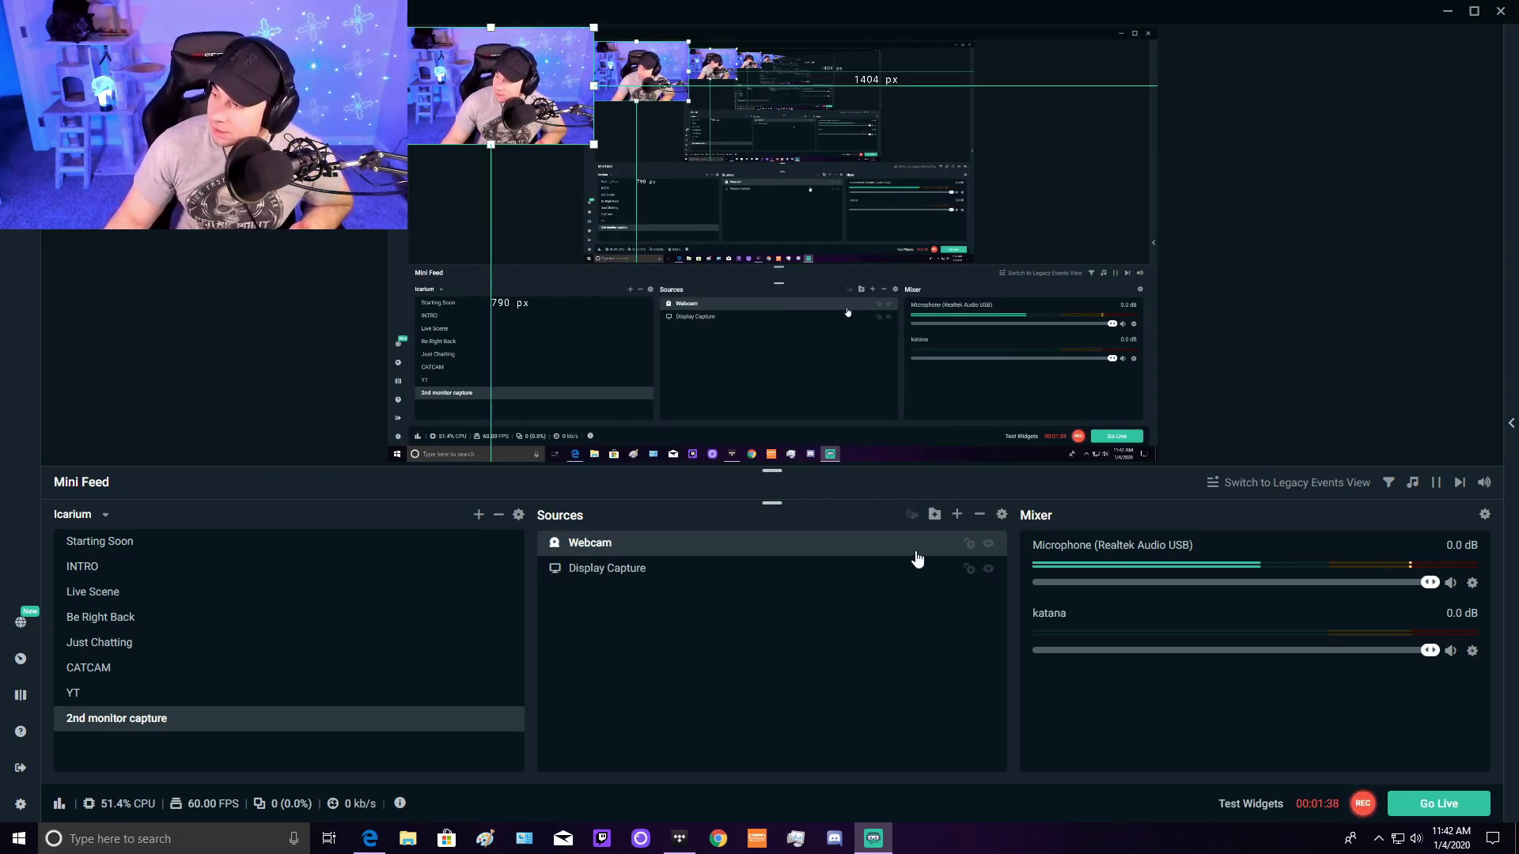
Step: Open the existing Webcam source's settings and its video configuration properties
{"action": "left_click", "coordinate": [1001, 515]}
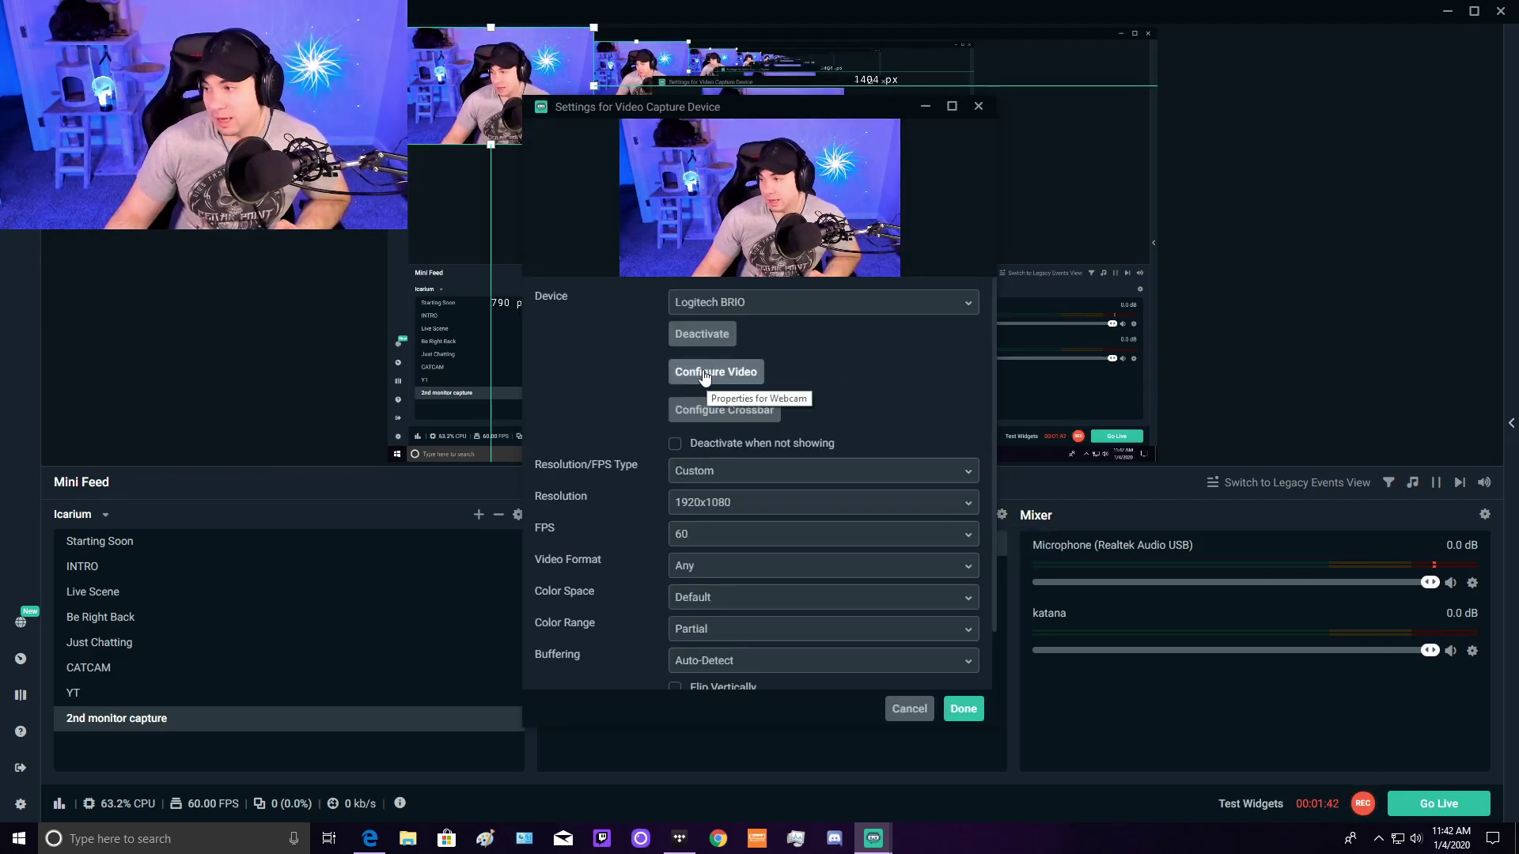
{"action": "left_click", "coordinate": [708, 378]}
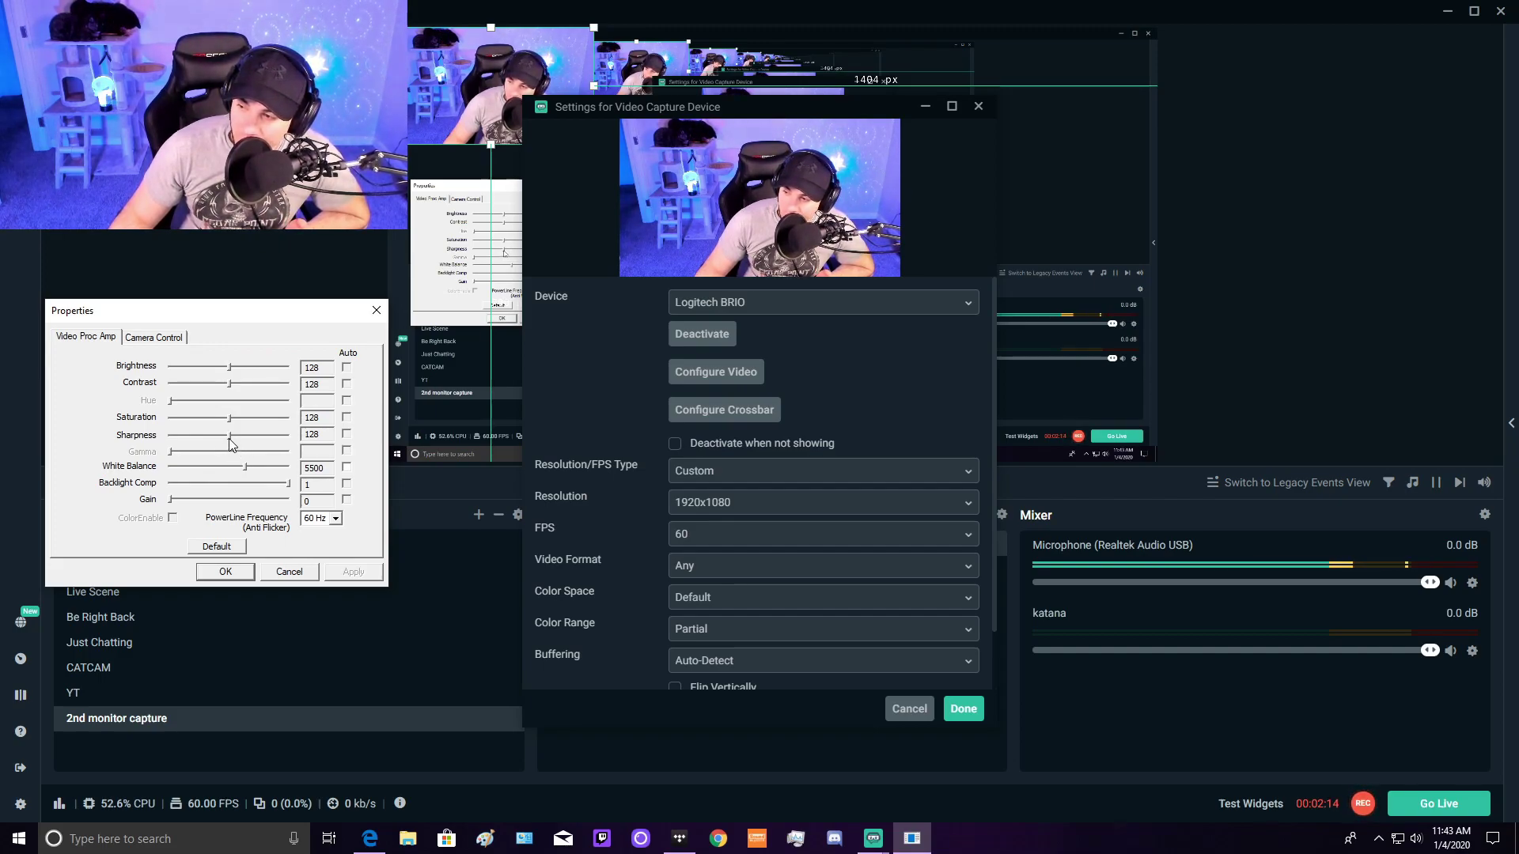
Step: Try a sharpness of 232 and a saturation of 255 for the webcam, and discard the changes
{"action": "left_click_drag", "start_coordinate": [229, 437], "coordinate": [303, 451]}
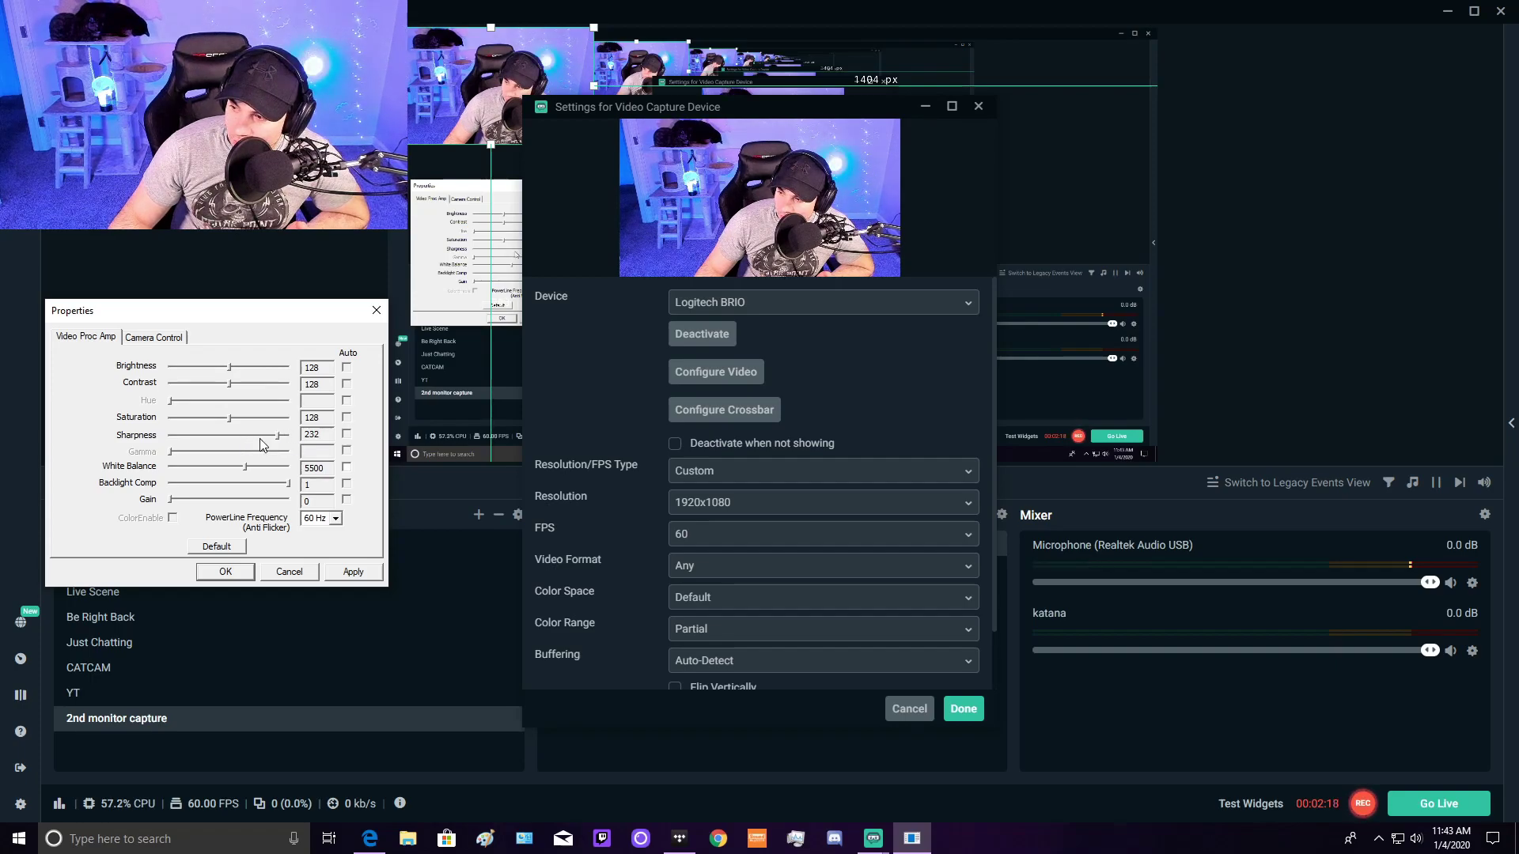
{"action": "left_click_drag", "start_coordinate": [241, 445], "coordinate": [311, 431]}
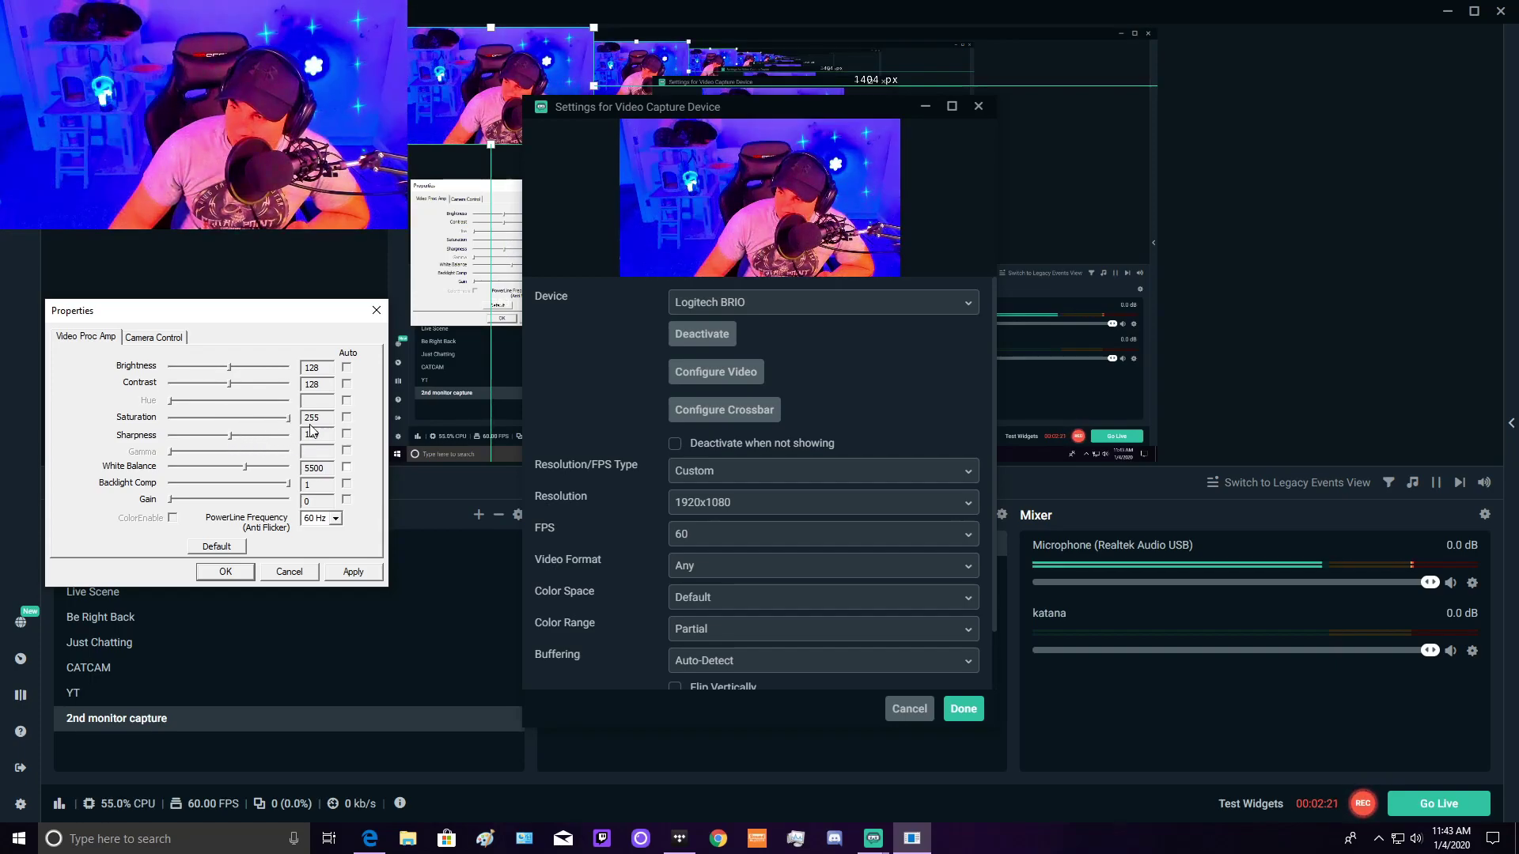
{"action": "left_click", "coordinate": [289, 572]}
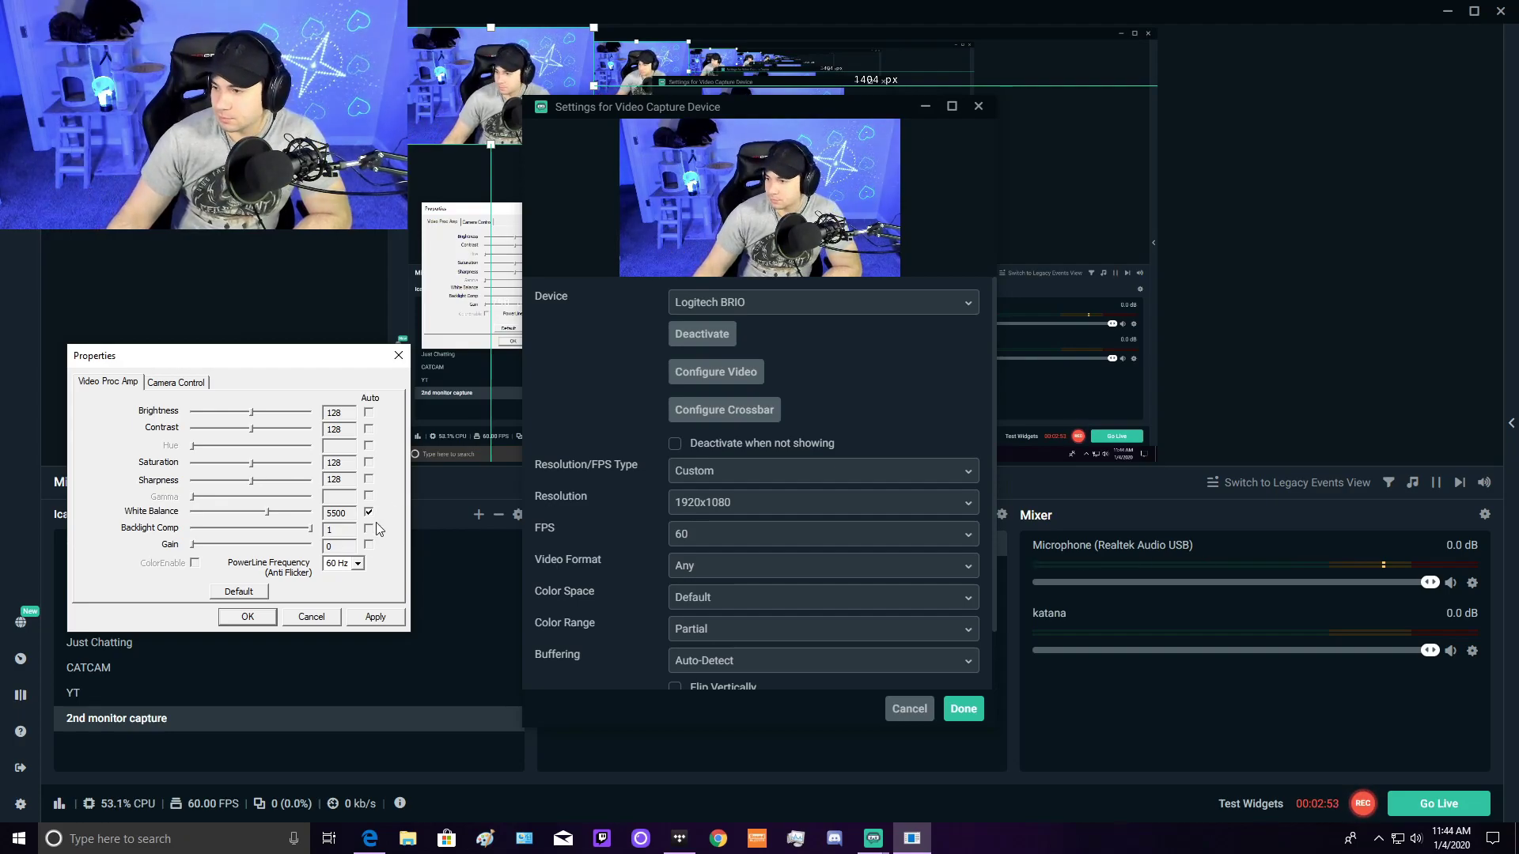
Step: Turn off automatic white balance for the webcam and keep the manual value at 5500
{"action": "left_click", "coordinate": [368, 513]}
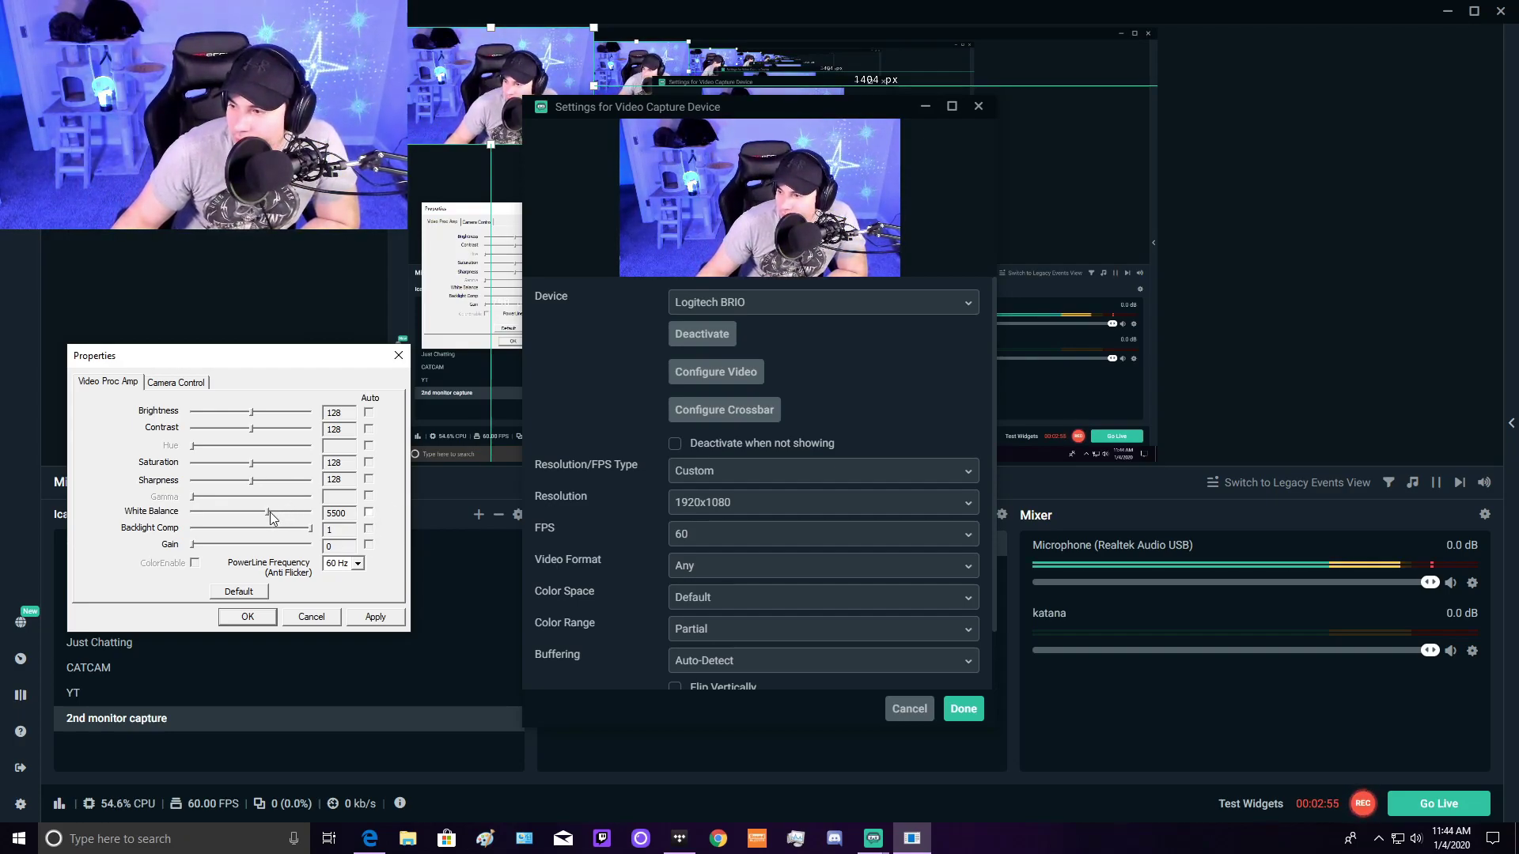
{"action": "mouse_move", "coordinate": [268, 511]}
{"action": "left_mouse_down"}
{"action": "mouse_move", "coordinate": [163, 516]}
{"action": "mouse_move", "coordinate": [269, 514]}
{"action": "left_mouse_up"}
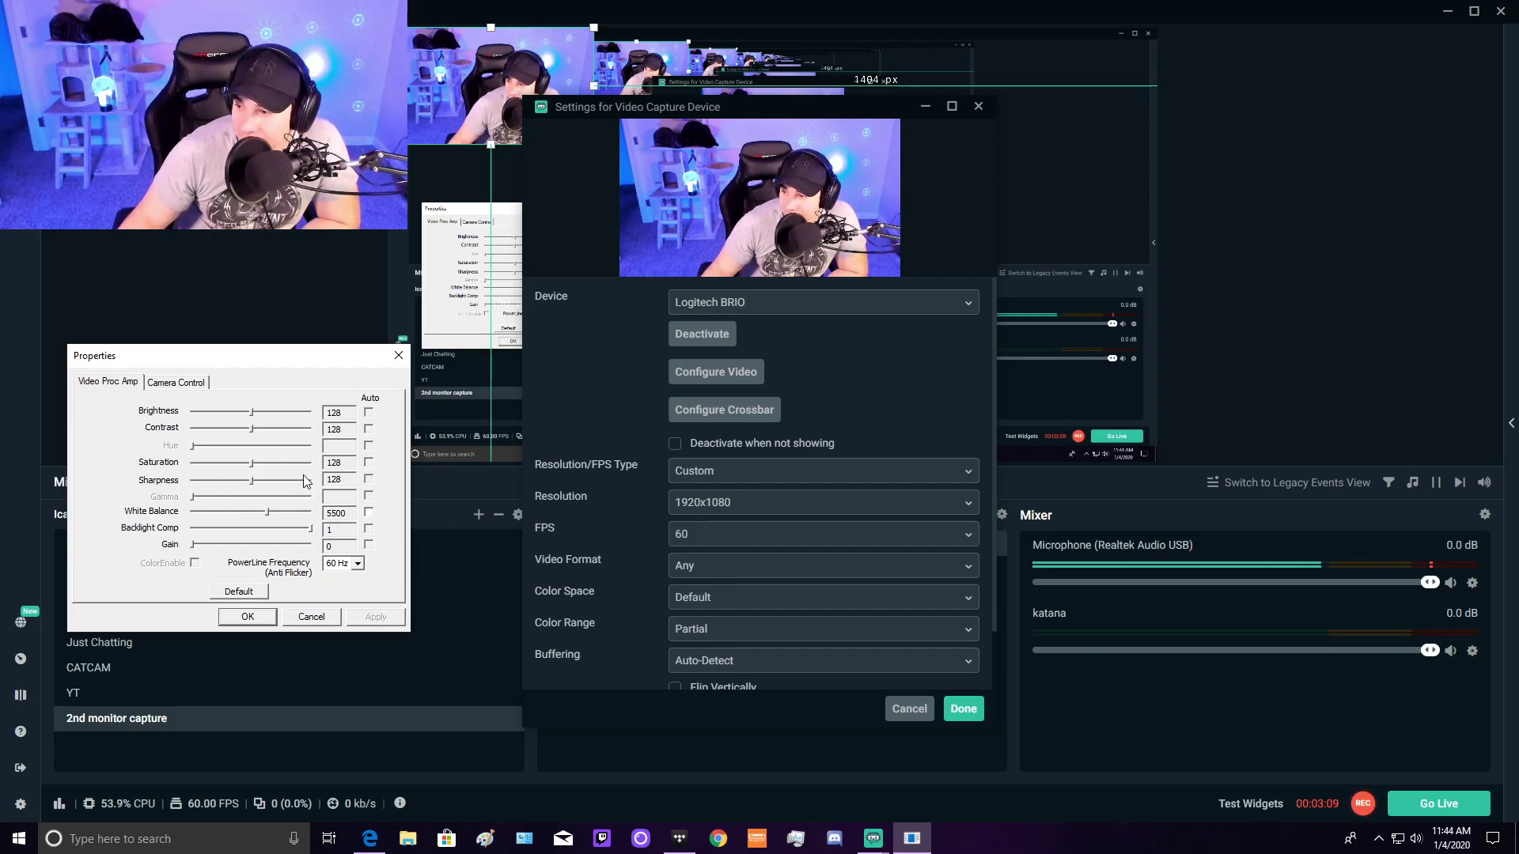
Step: In the Camera Control properties, try a zoom of 100, set it back to 145 and apply
{"action": "left_click", "coordinate": [185, 386]}
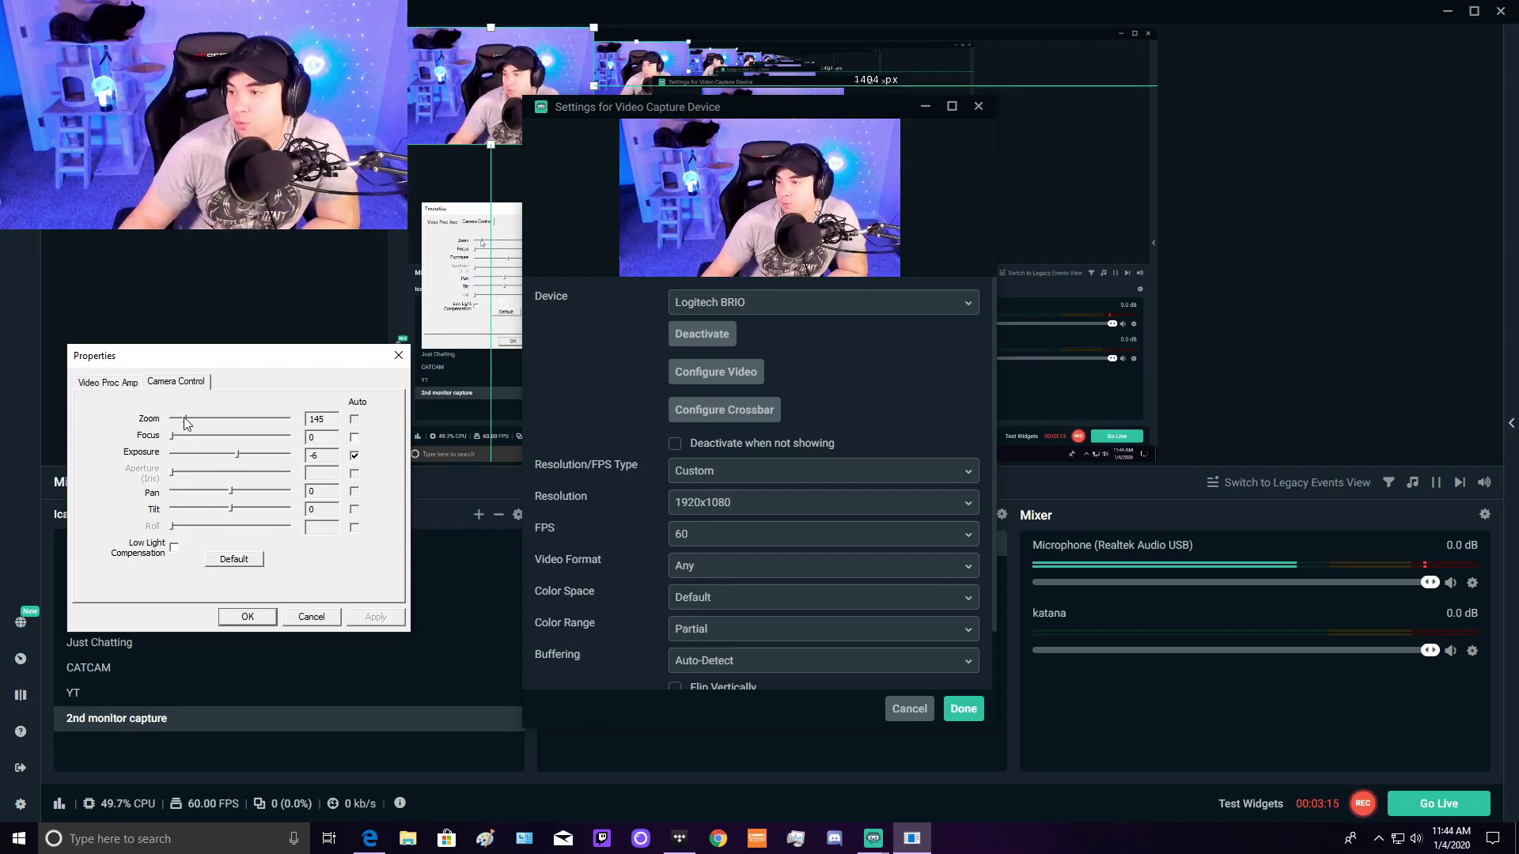
{"action": "left_click_drag", "start_coordinate": [186, 423], "coordinate": [169, 420]}
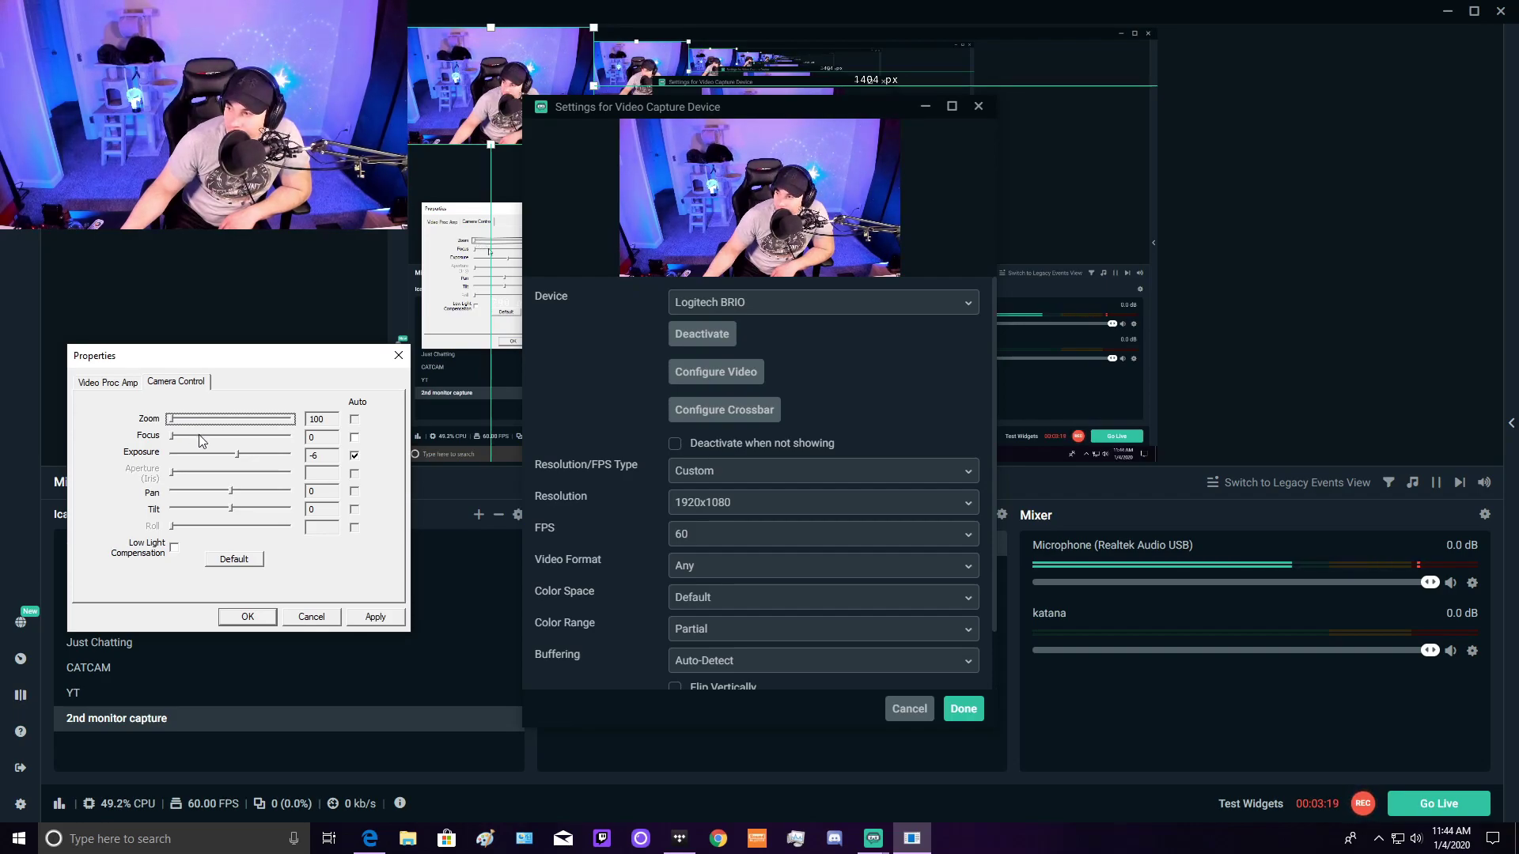
{"action": "mouse_move", "coordinate": [170, 419]}
{"action": "left_mouse_down"}
{"action": "mouse_move", "coordinate": [187, 426]}
{"action": "mouse_move", "coordinate": [171, 420]}
{"action": "left_mouse_up"}
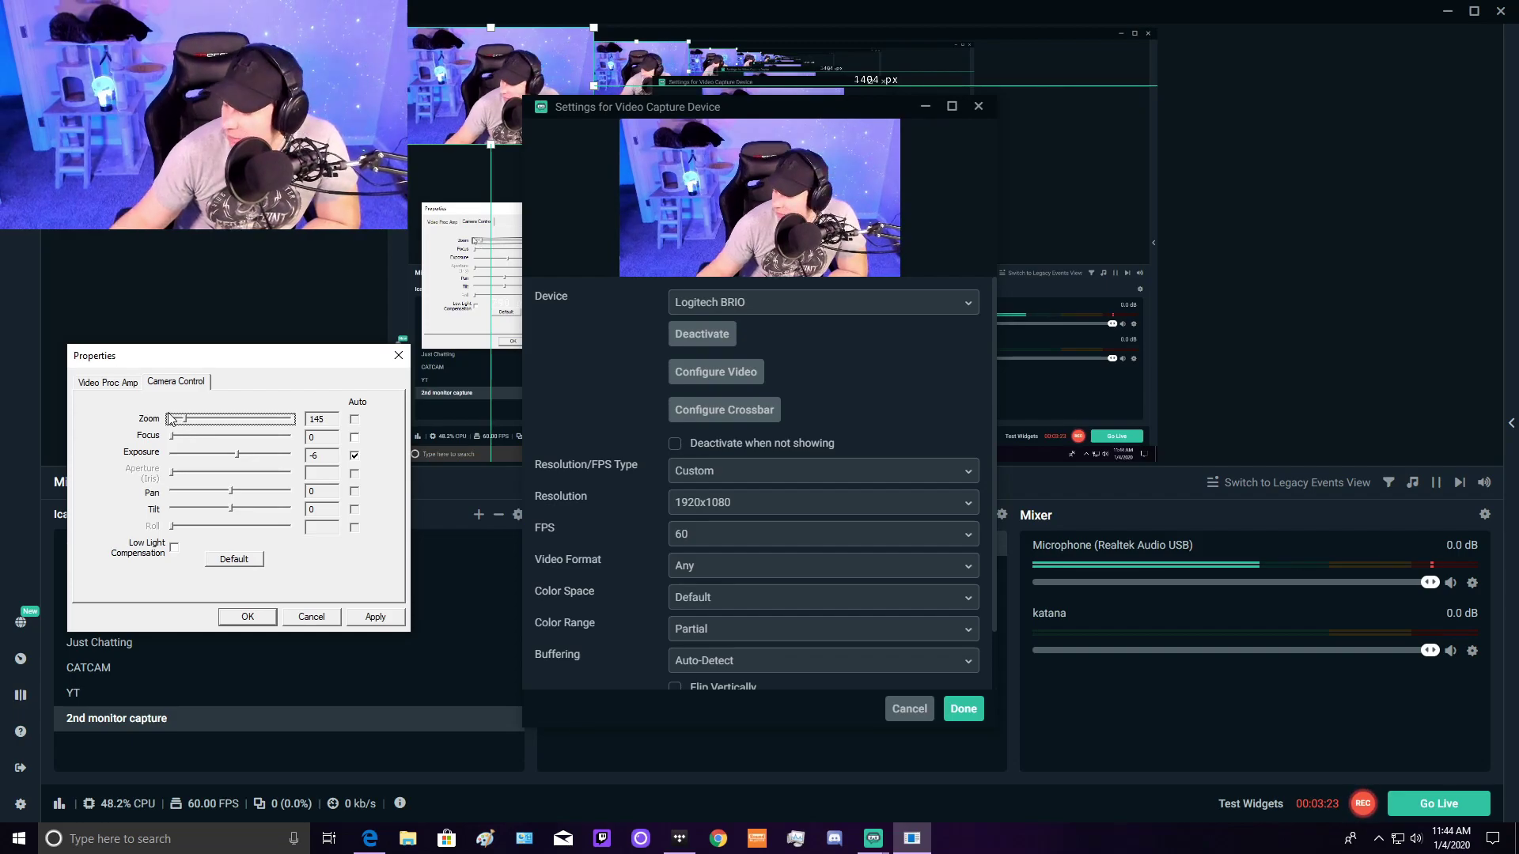
{"action": "left_click", "coordinate": [375, 616]}
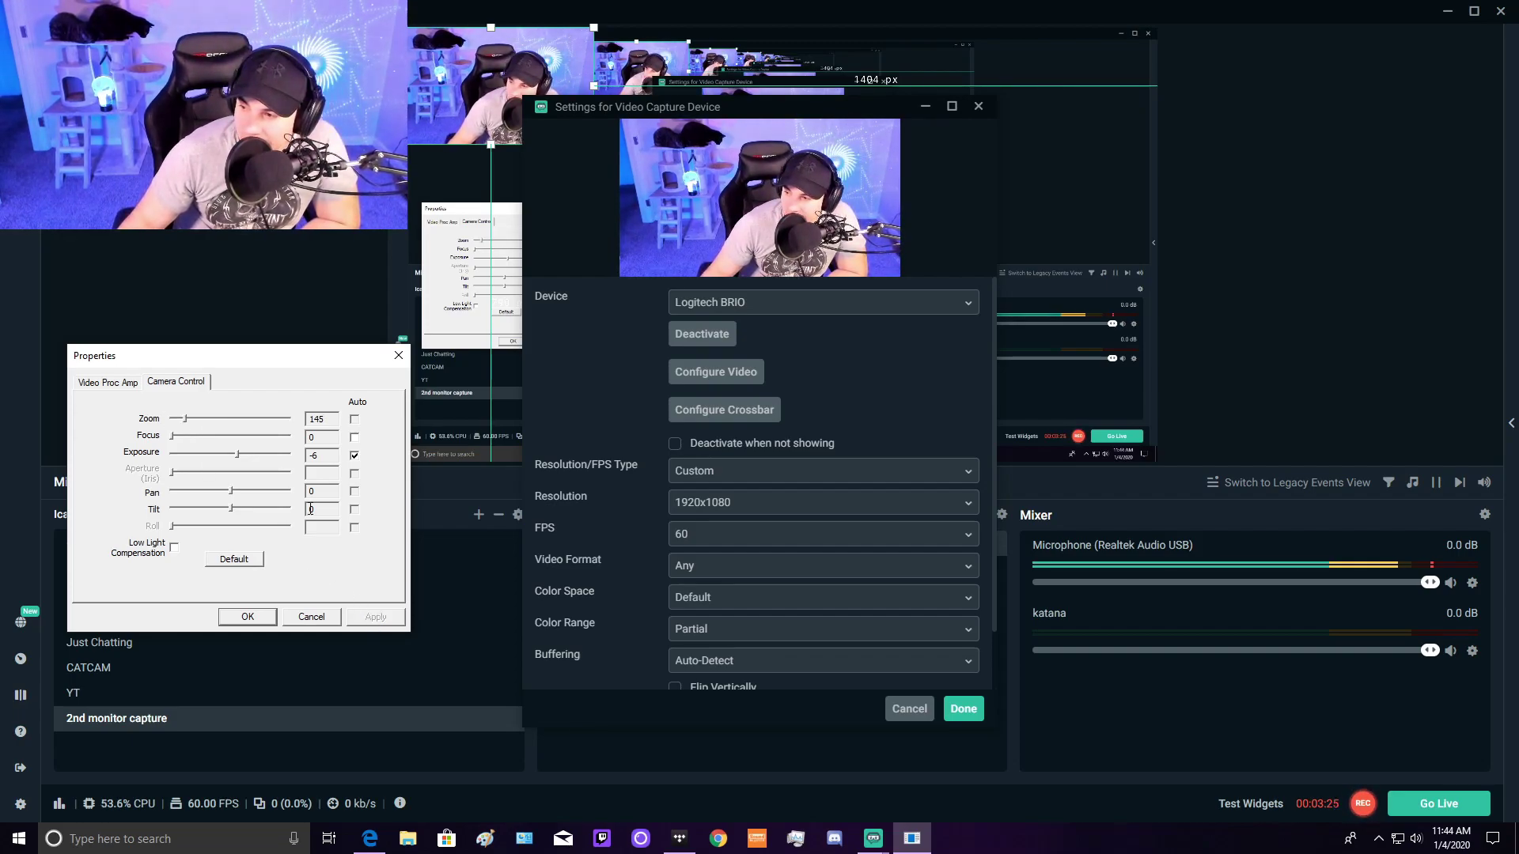
Step: Try Low Light Compensation and automatic focus, and return the focus to manual at 0
{"action": "left_click", "coordinate": [354, 454]}
{"action": "left_click", "coordinate": [176, 547]}
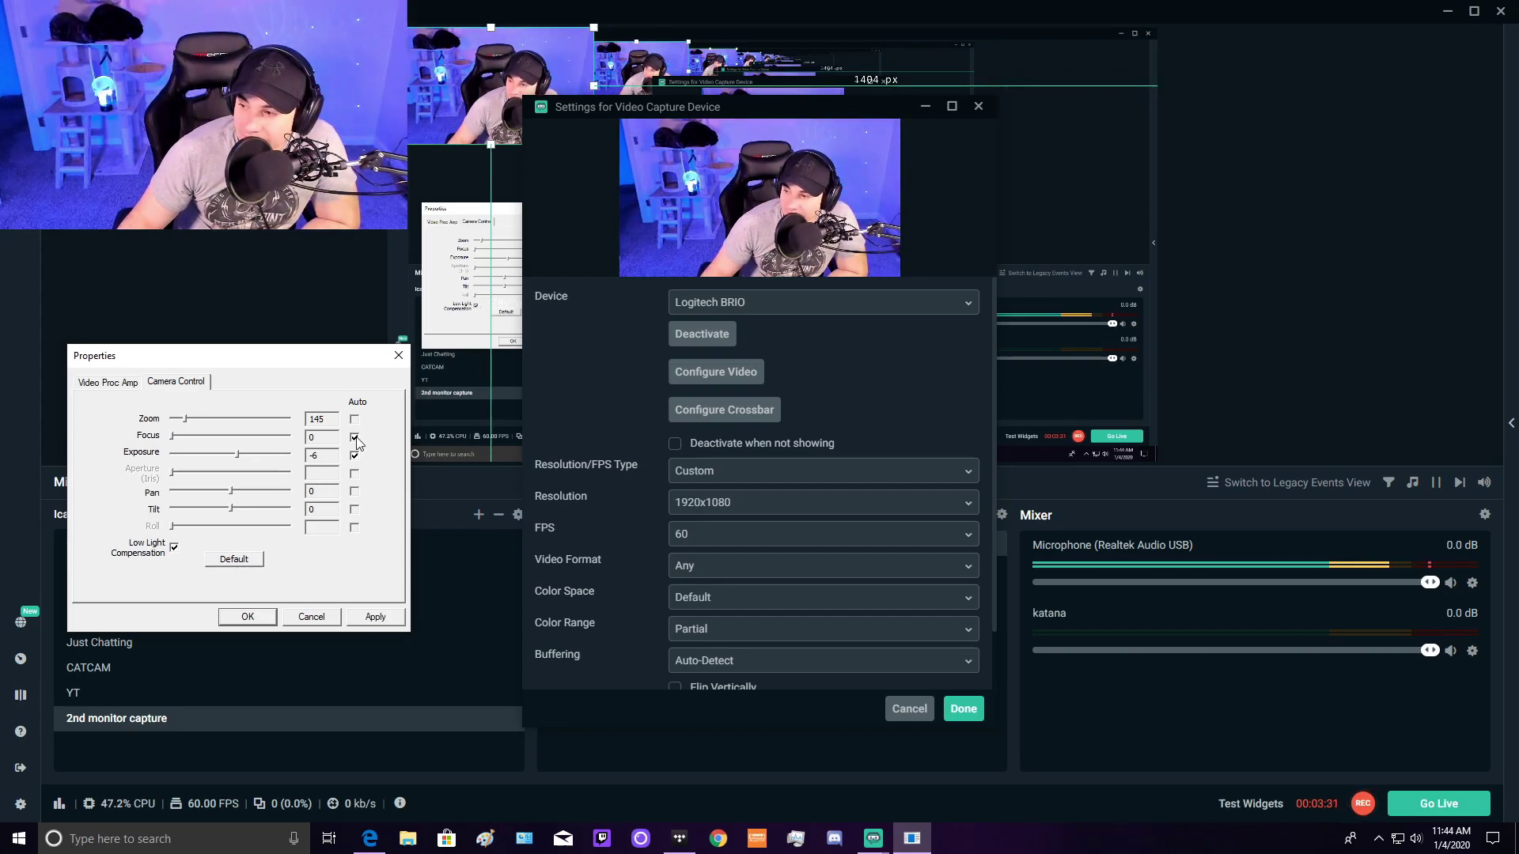
{"action": "left_click", "coordinate": [170, 435]}
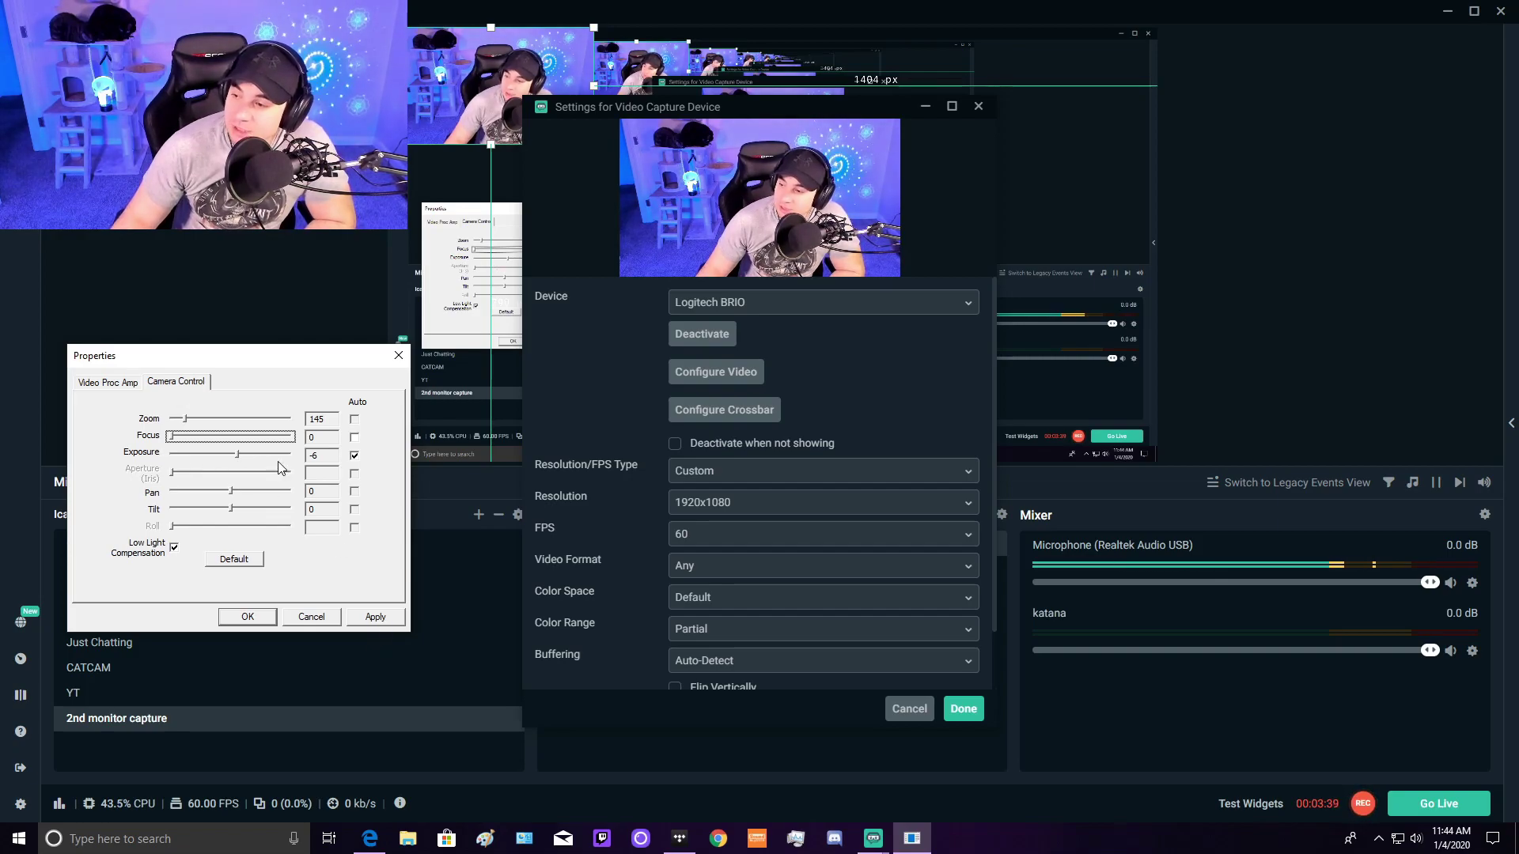
Step: Turn off automatic exposure, set the exposure to -3, and re-enable automatic exposure
{"action": "left_click", "coordinate": [354, 456]}
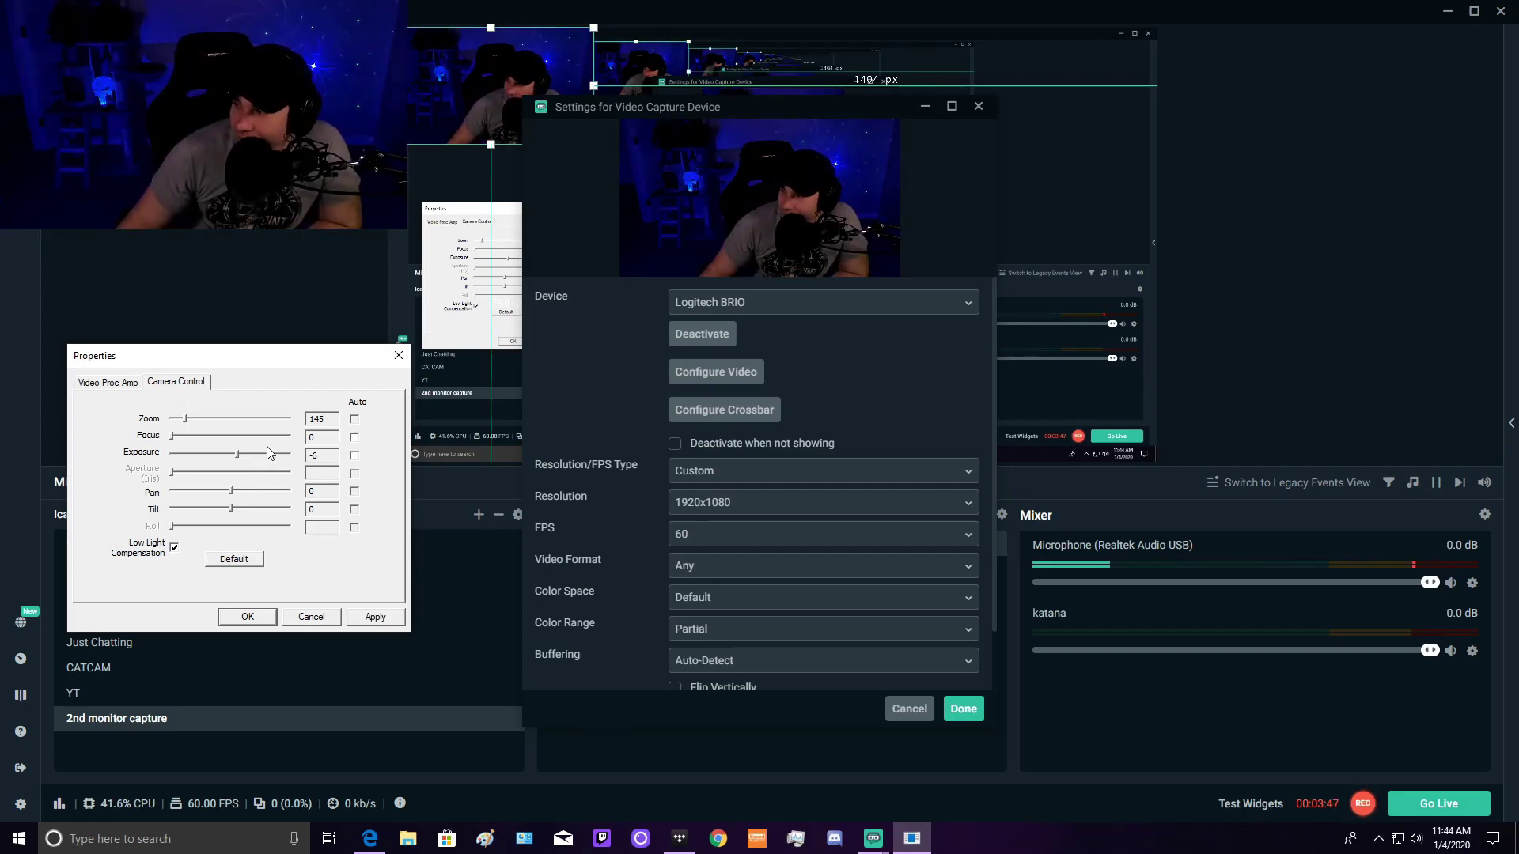
{"action": "left_click_drag", "start_coordinate": [237, 460], "coordinate": [277, 457]}
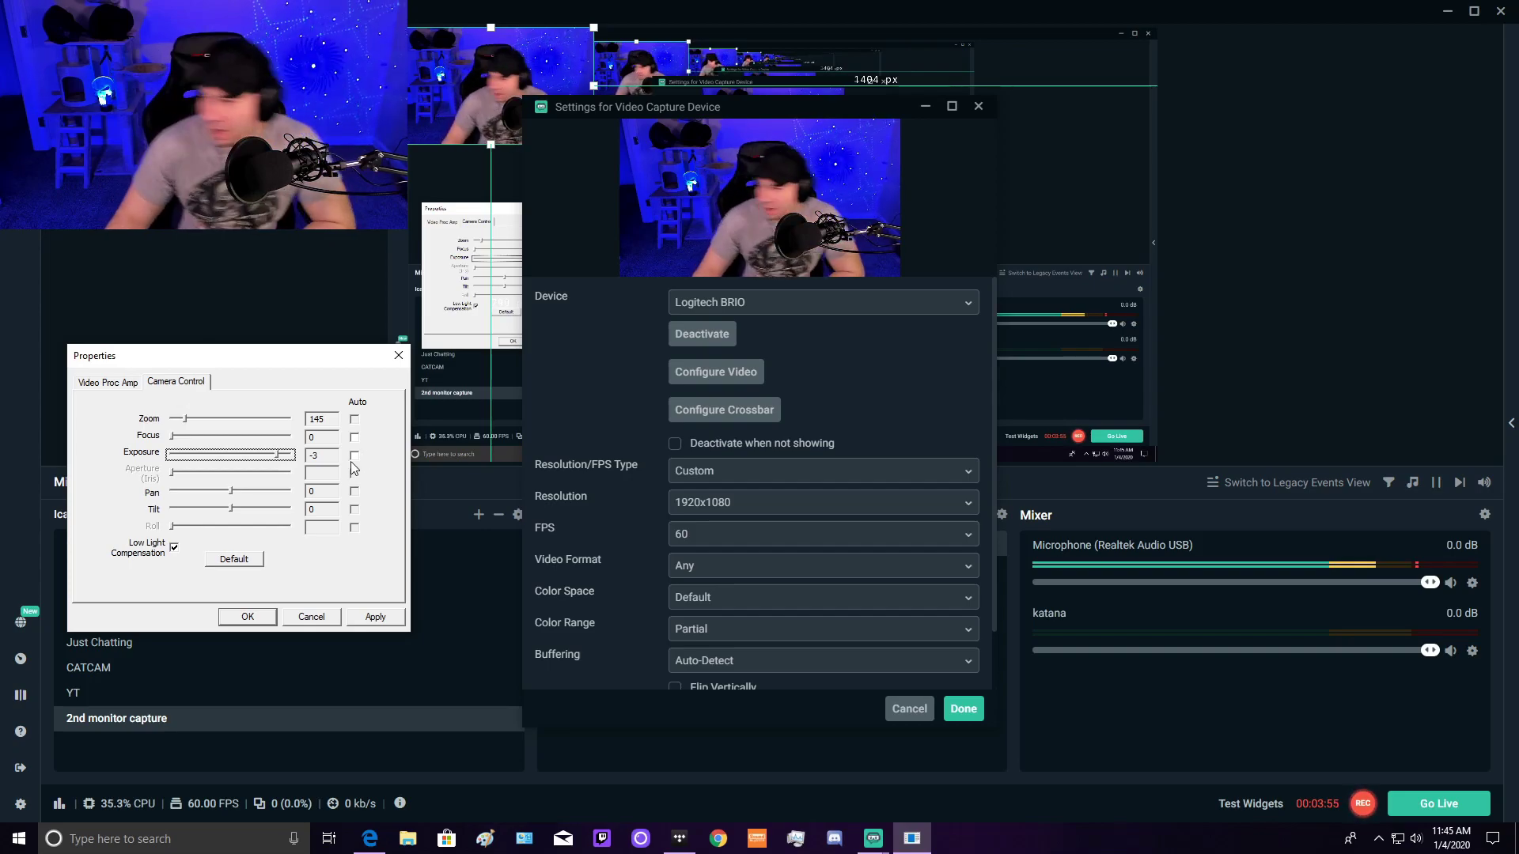
{"action": "left_click", "coordinate": [355, 456]}
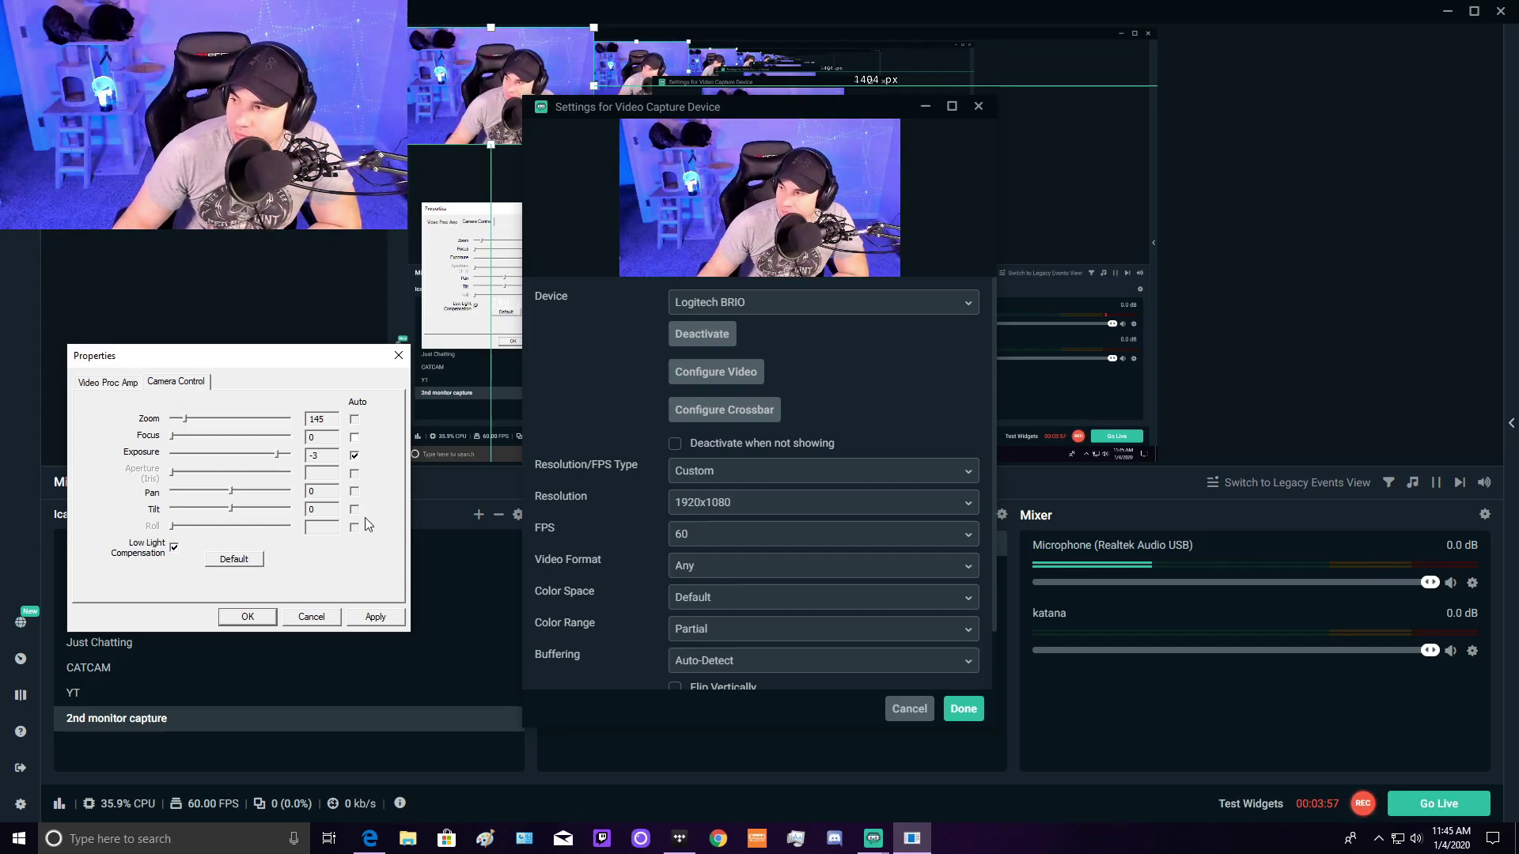
Step: Turn off Low Light Compensation and test the camera's pan and tilt, leaving both at 0
{"action": "left_click", "coordinate": [174, 548]}
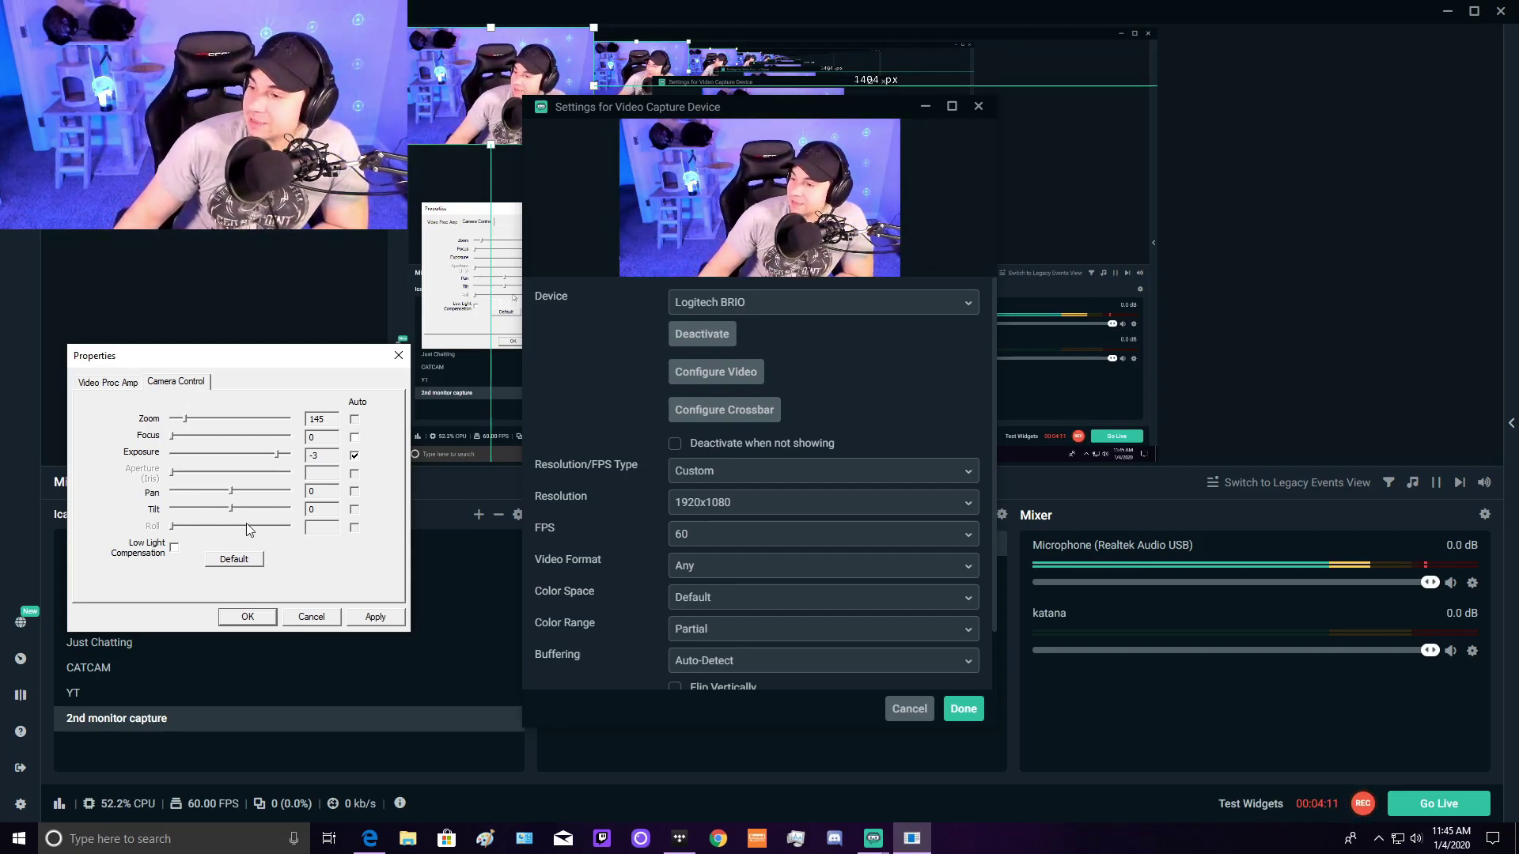
{"action": "left_click_drag", "start_coordinate": [230, 493], "coordinate": [234, 524]}
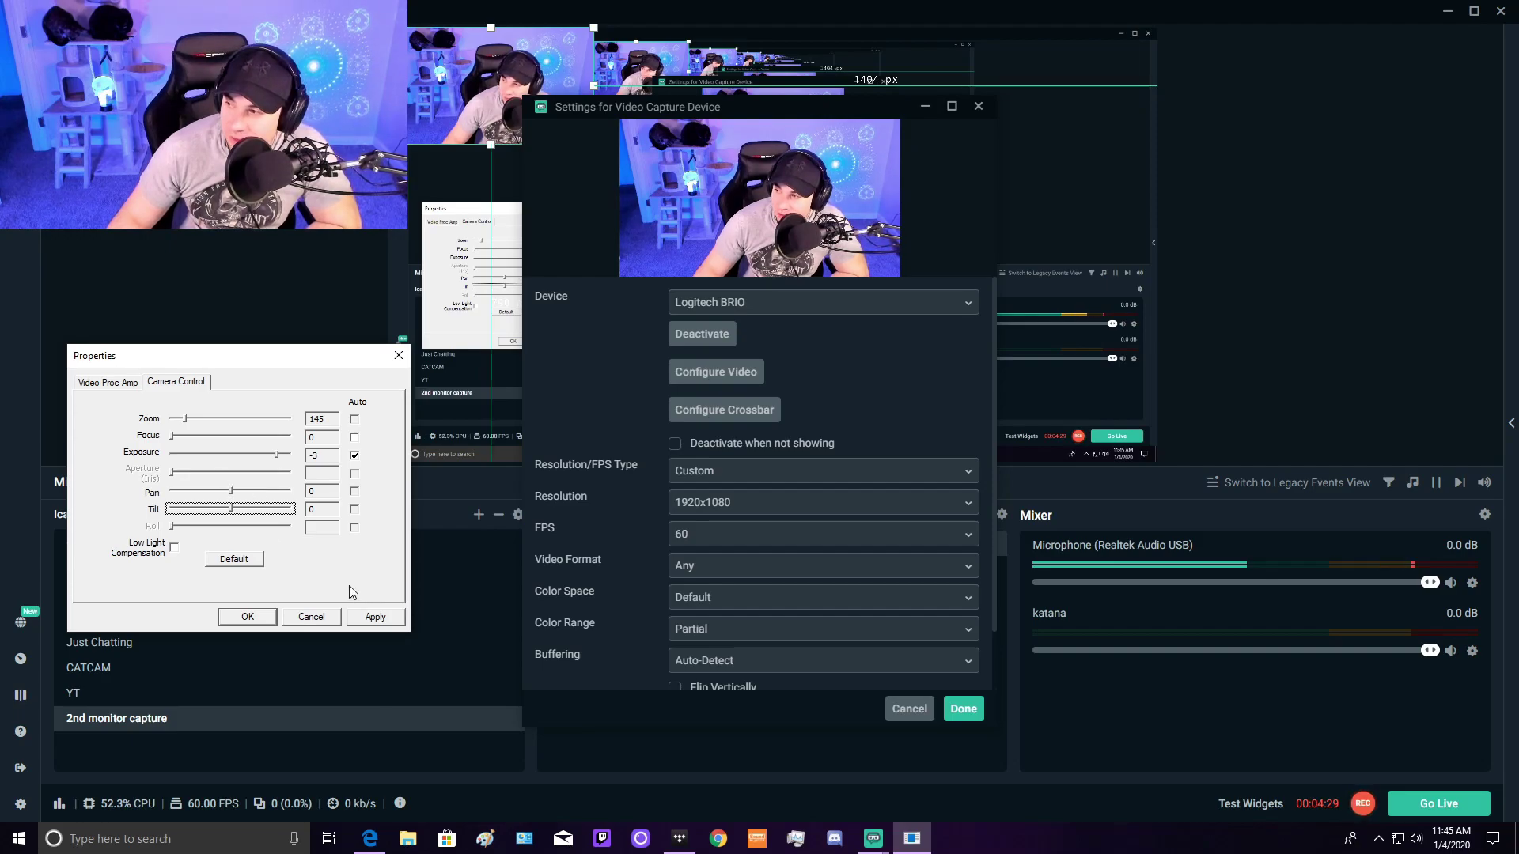
Step: Apply the camera properties and confirm the Webcam source settings
{"action": "left_click", "coordinate": [377, 617]}
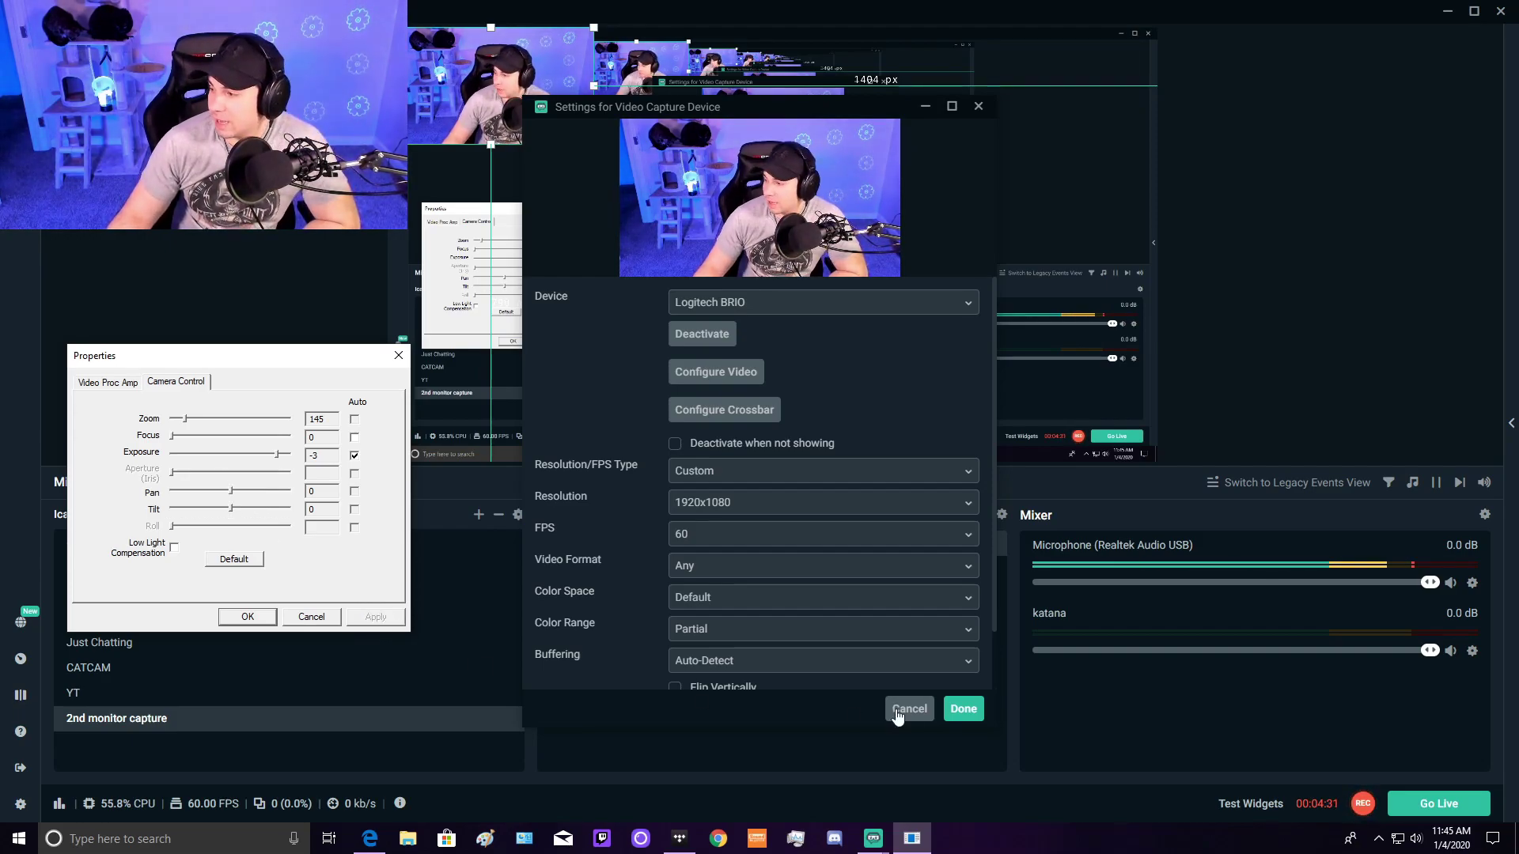
{"action": "left_click", "coordinate": [255, 622]}
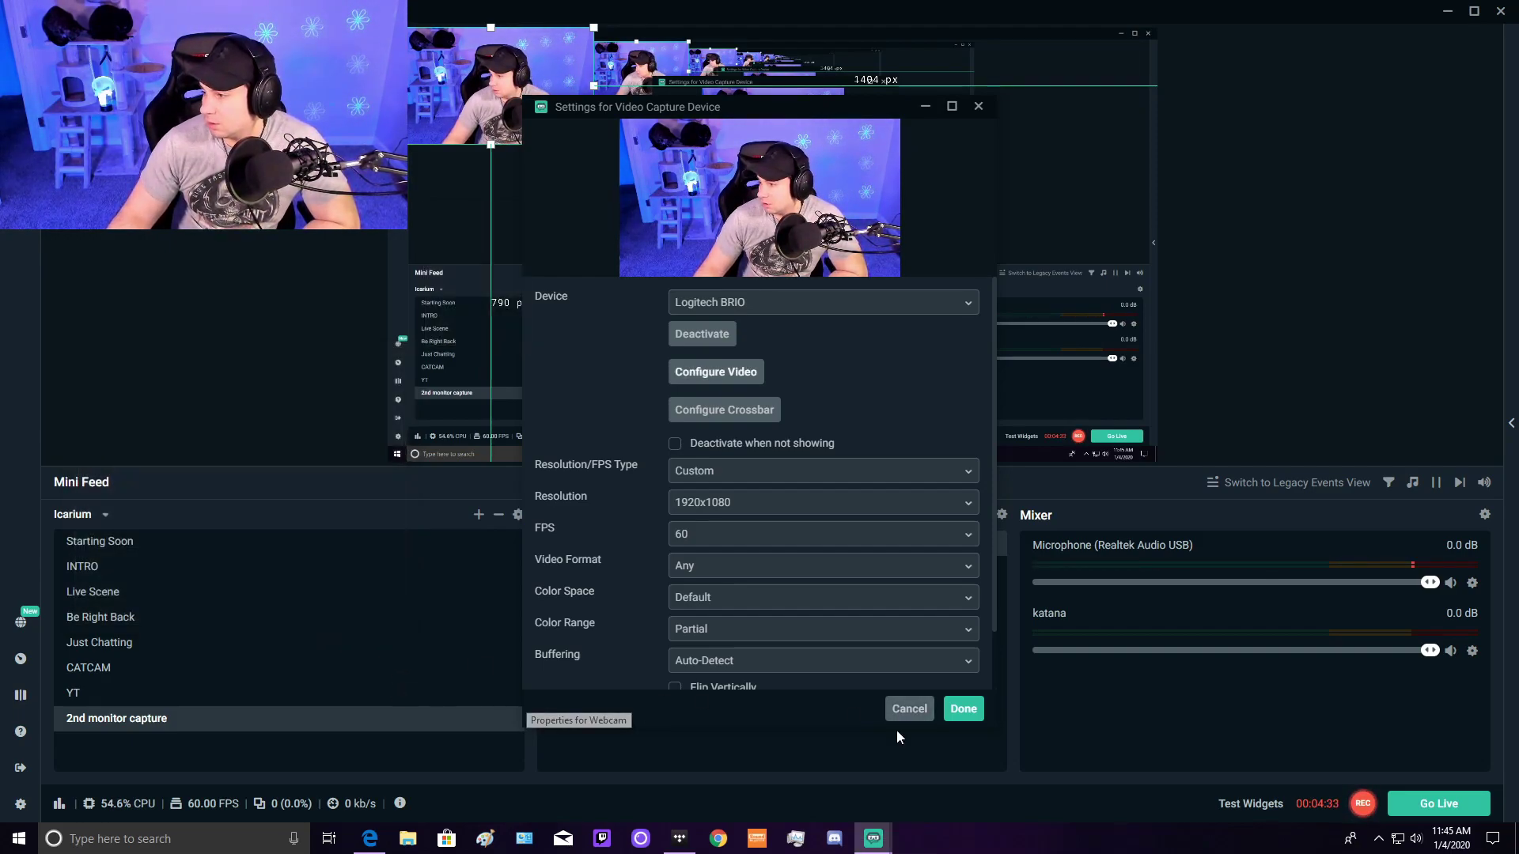
{"action": "left_click", "coordinate": [962, 708]}
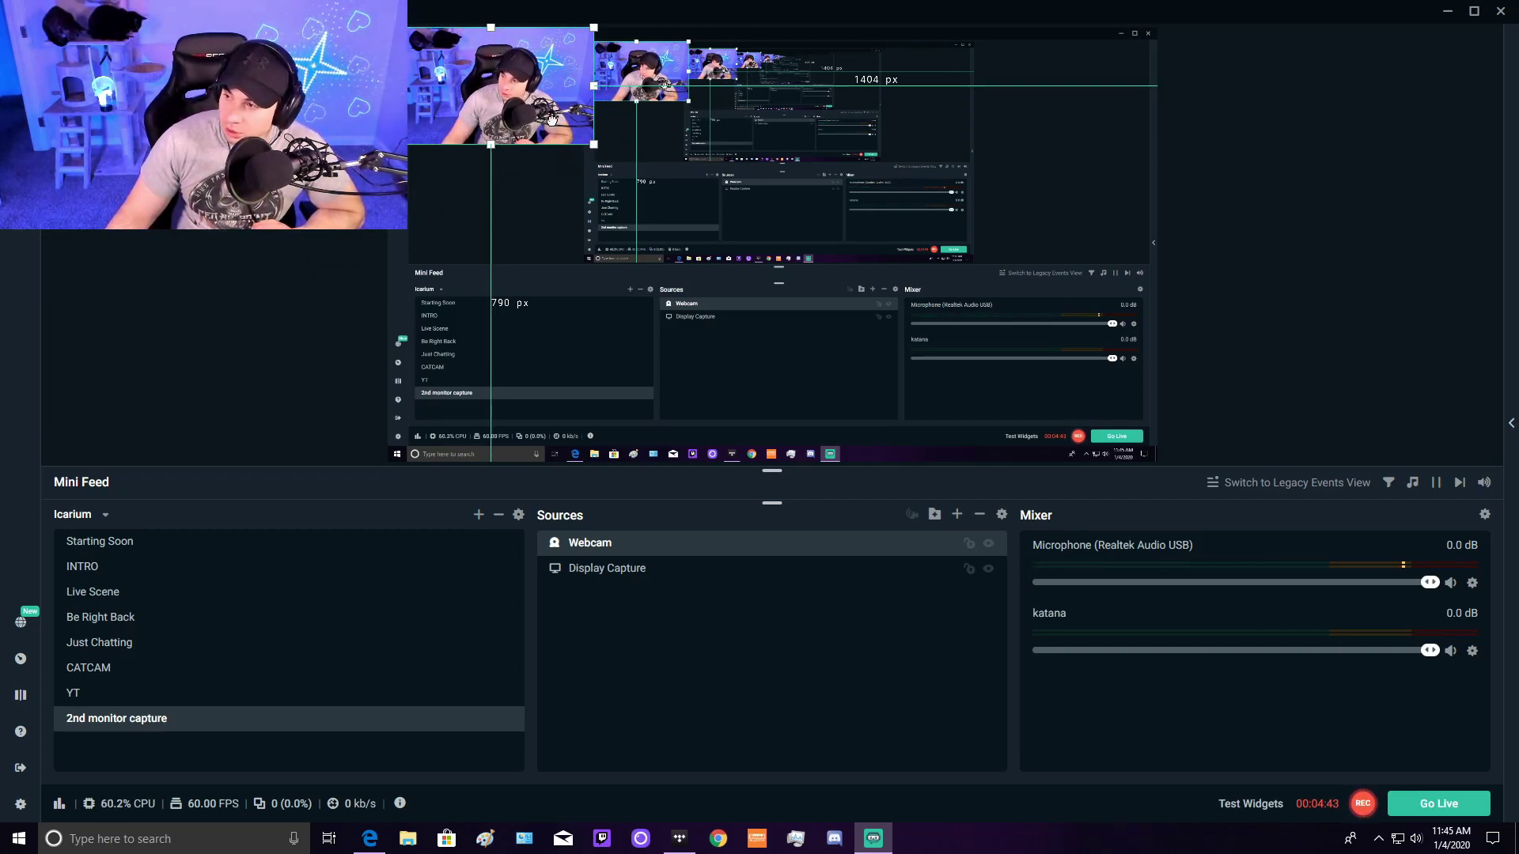
Step: Shrink the webcam image slightly and place it in the canvas's upper-left corner, 1440 px from the right edge and 810 px from the bottom
{"action": "left_click_drag", "start_coordinate": [511, 100], "coordinate": [586, 143]}
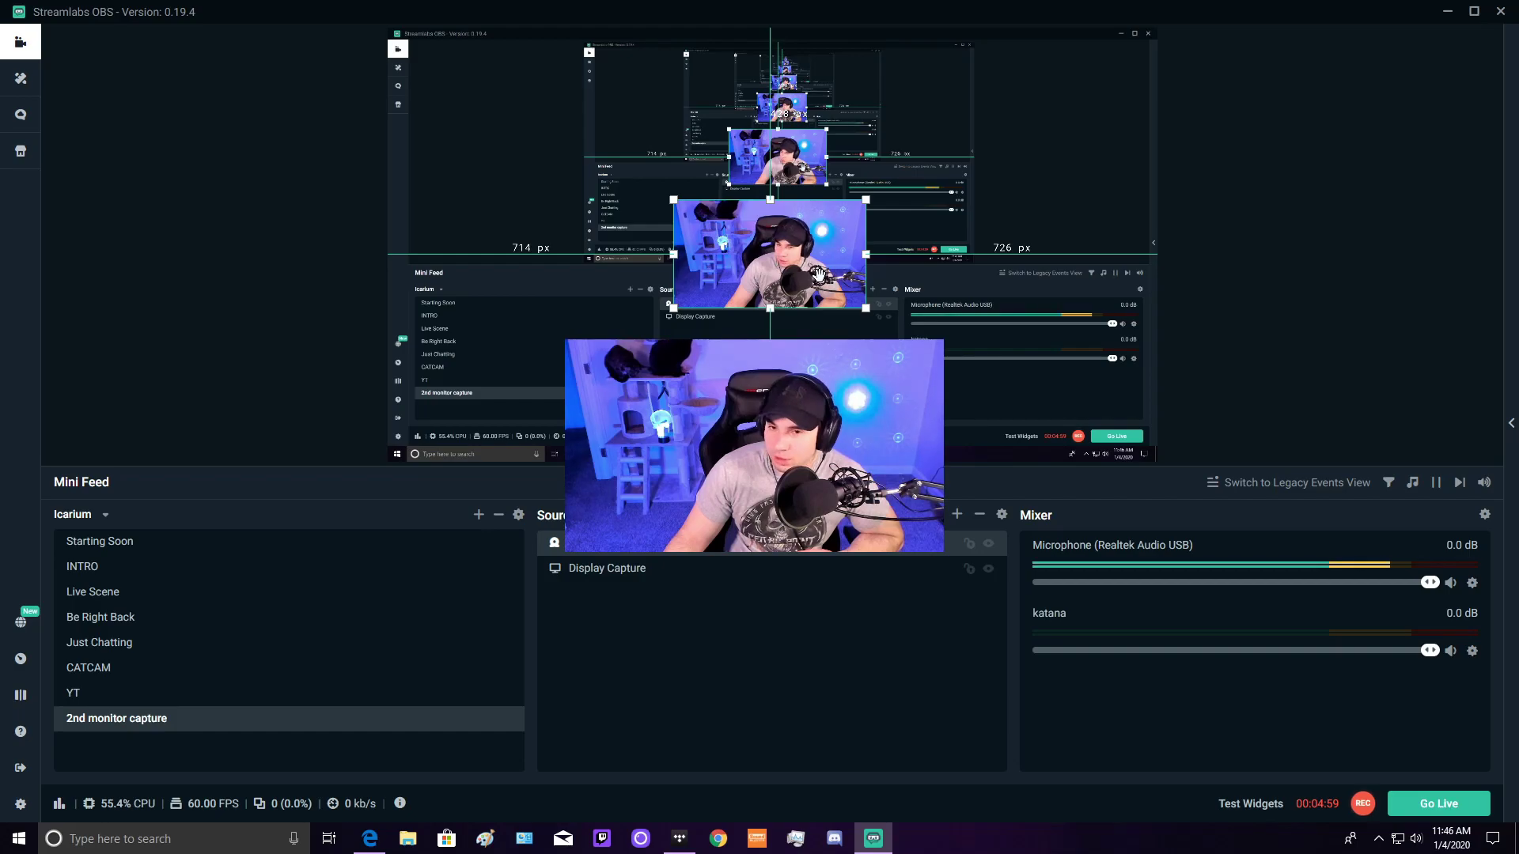
{"action": "left_click_drag", "start_coordinate": [819, 275], "coordinate": [532, 102]}
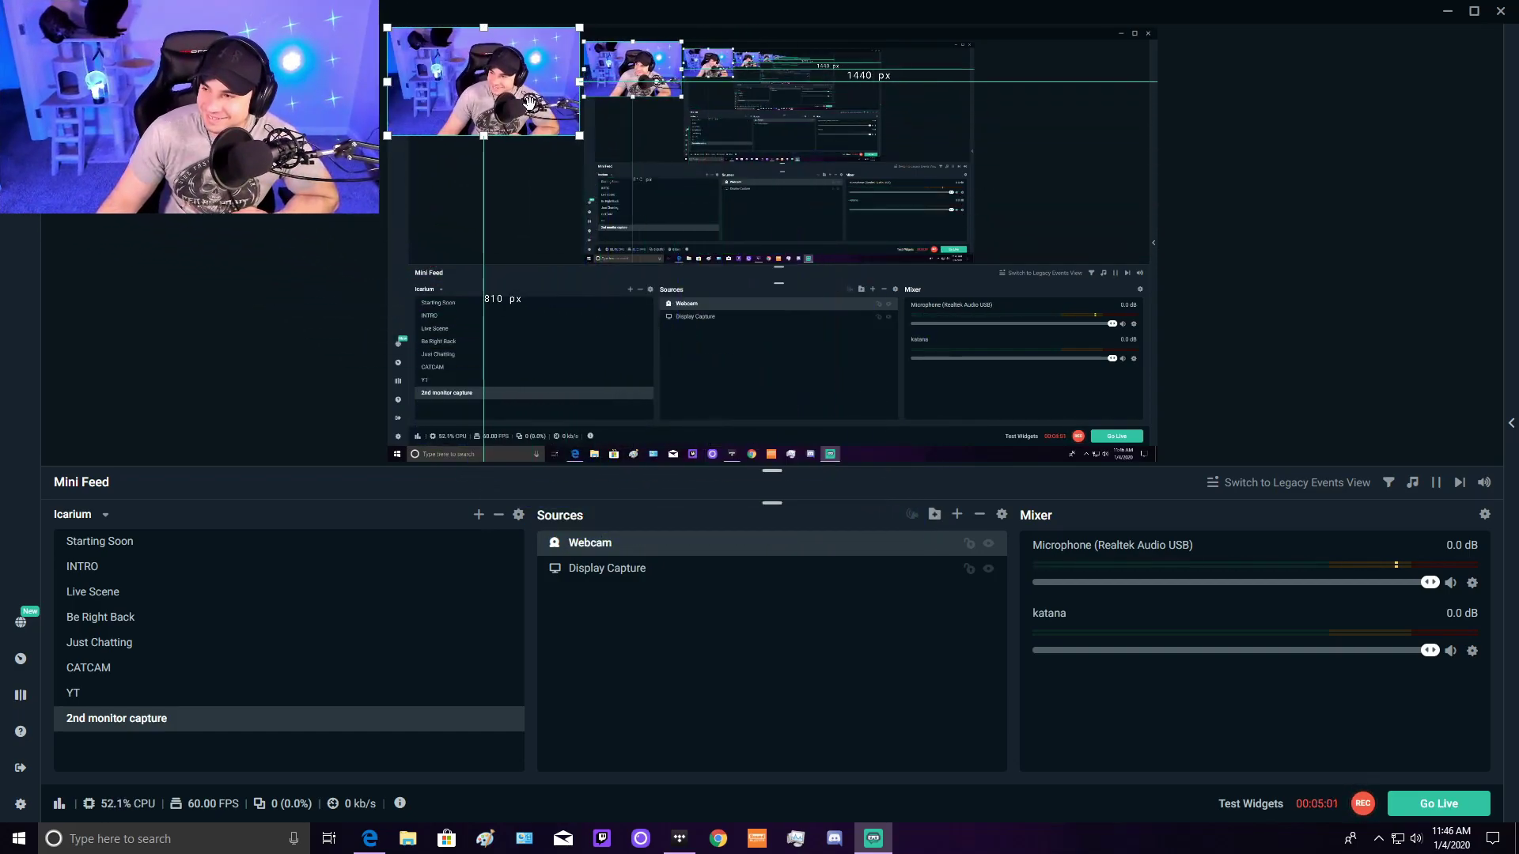